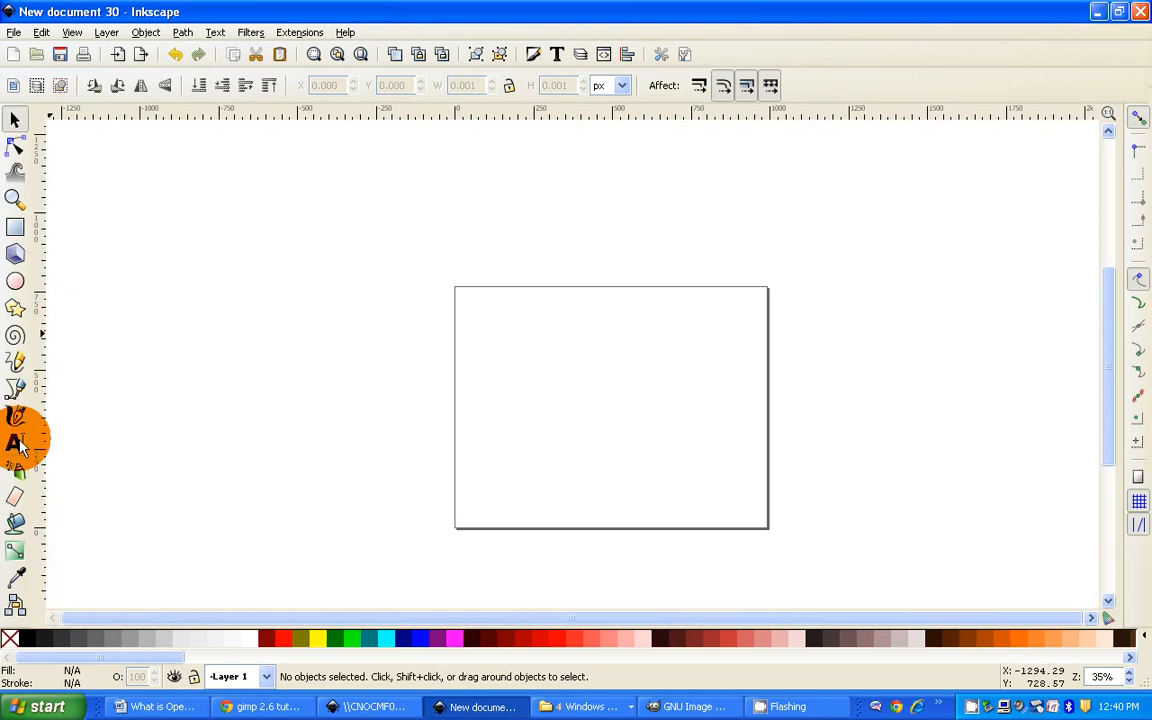
Add the text "Where?" in the upper part of the page.
click(547, 326)
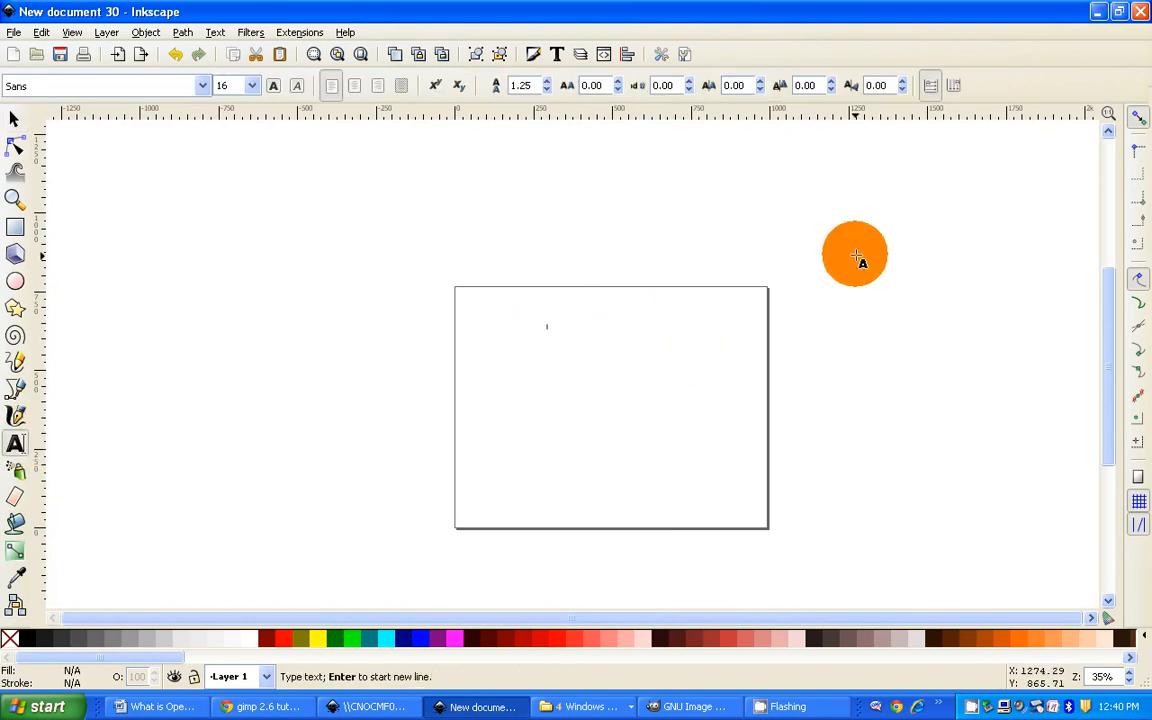
text(as)
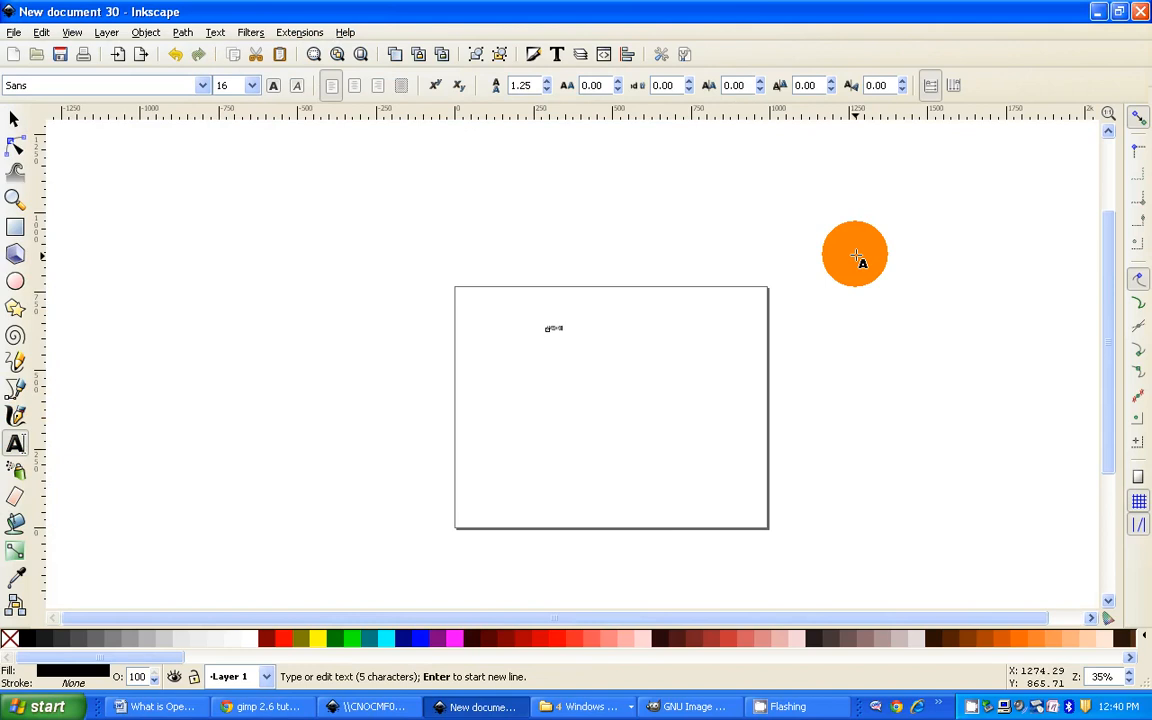
scroll(857, 255, up, 3)
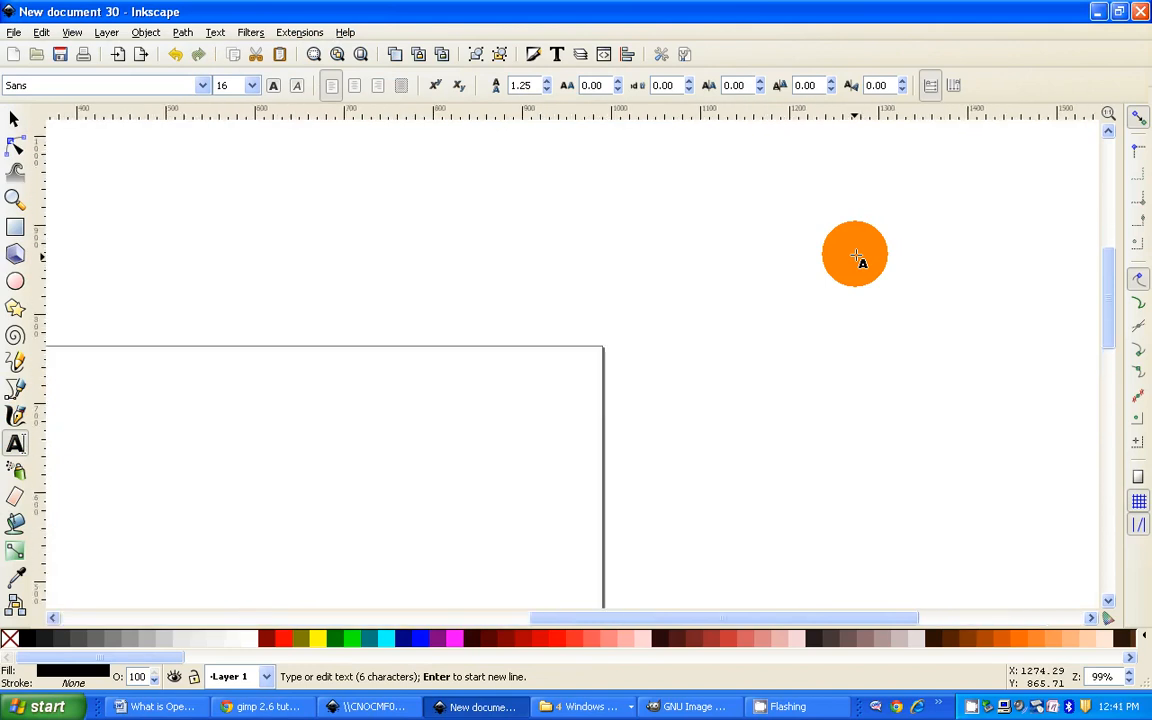
drag(831, 257, 1091, 82)
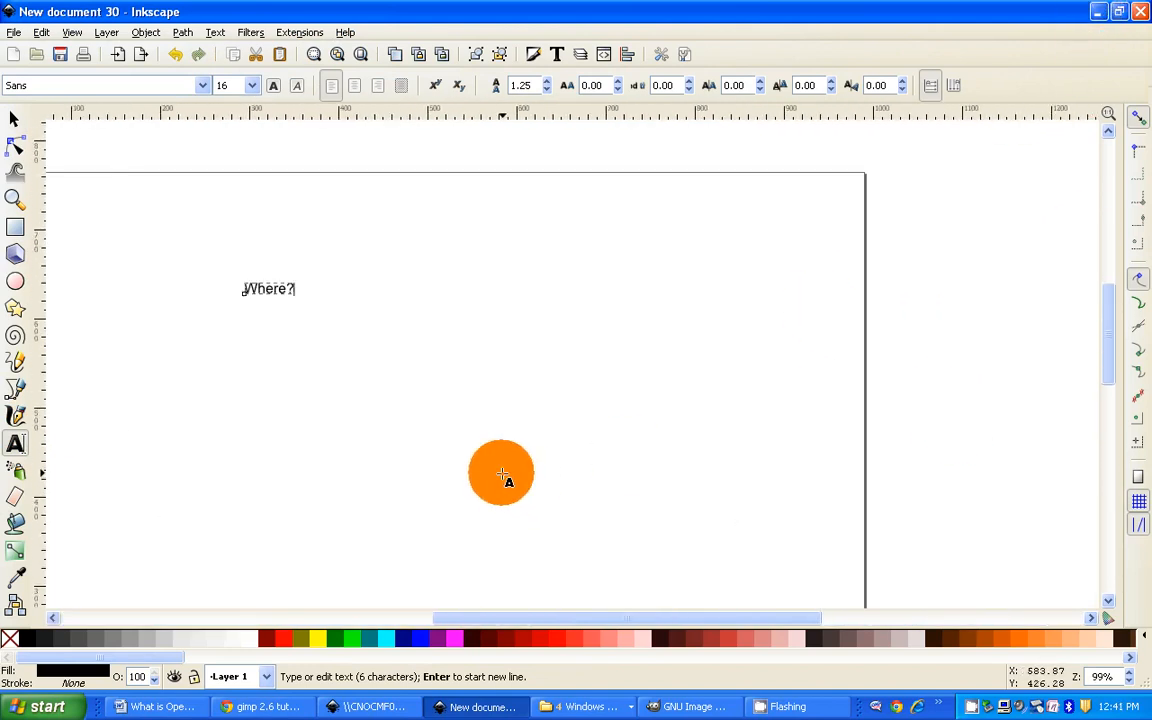
scroll(504, 319, down, 1)
drag(409, 452, 514, 378)
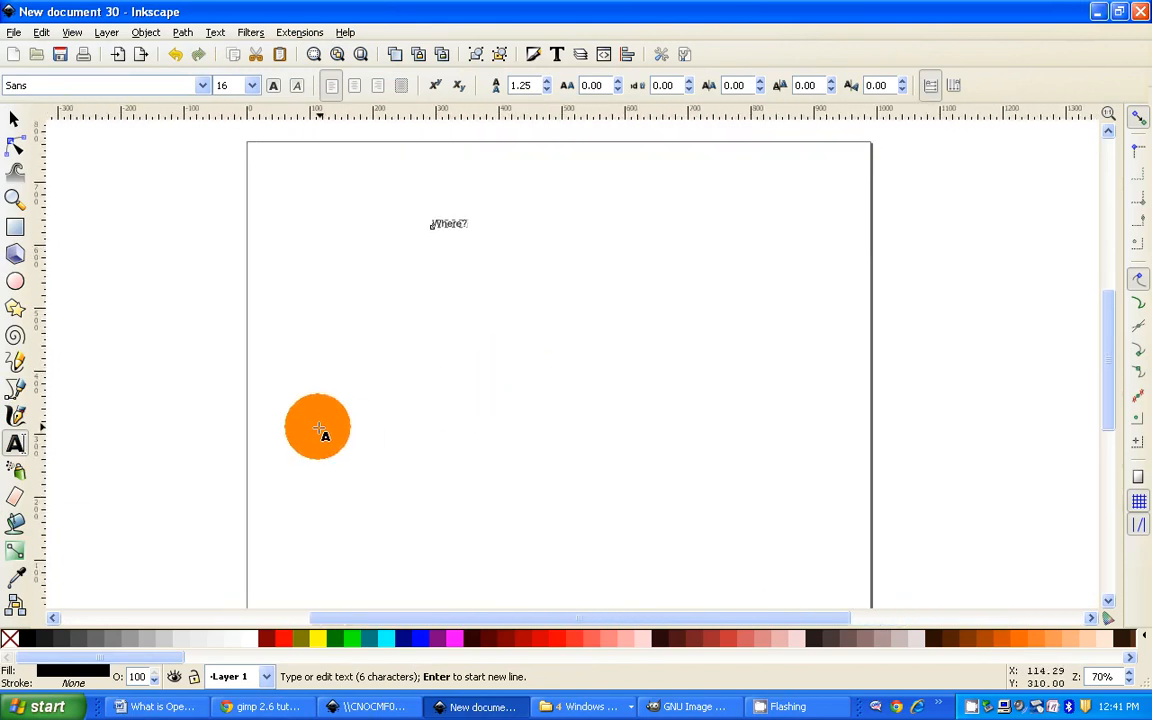
Enlarge the "Where?" text to about 431 × 93 px and position it as a heading near the page's upper edge.
click(15, 122)
drag(475, 232, 710, 342)
drag(586, 249, 590, 215)
click(606, 302)
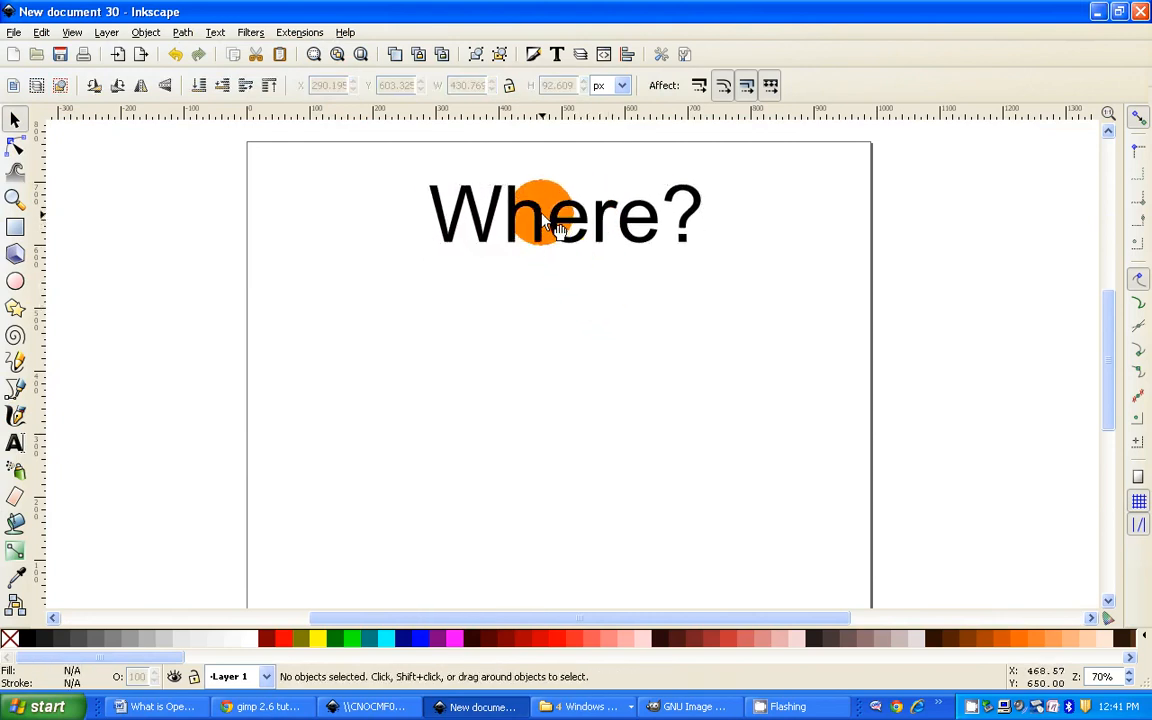
drag(592, 232, 592, 249)
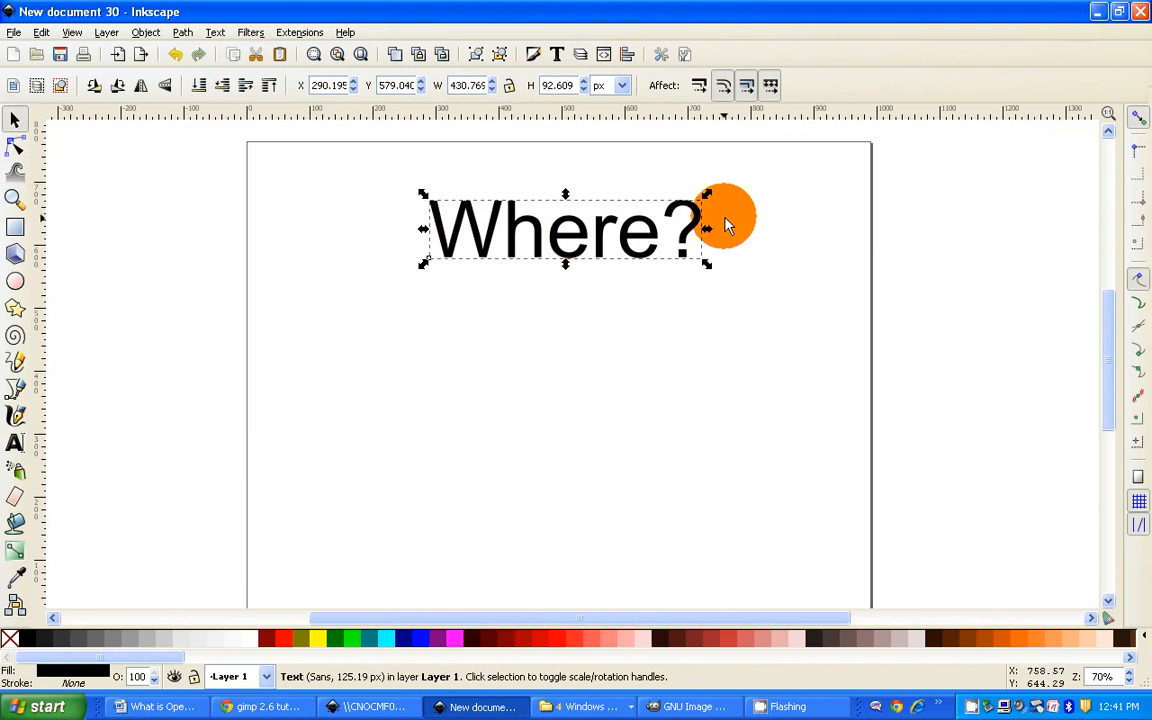
click(694, 268)
Draw a rectangle about 158 × 141 px at the left below the heading and paste a copy of it underneath.
ctrl+scroll(532, 357, down, 1)
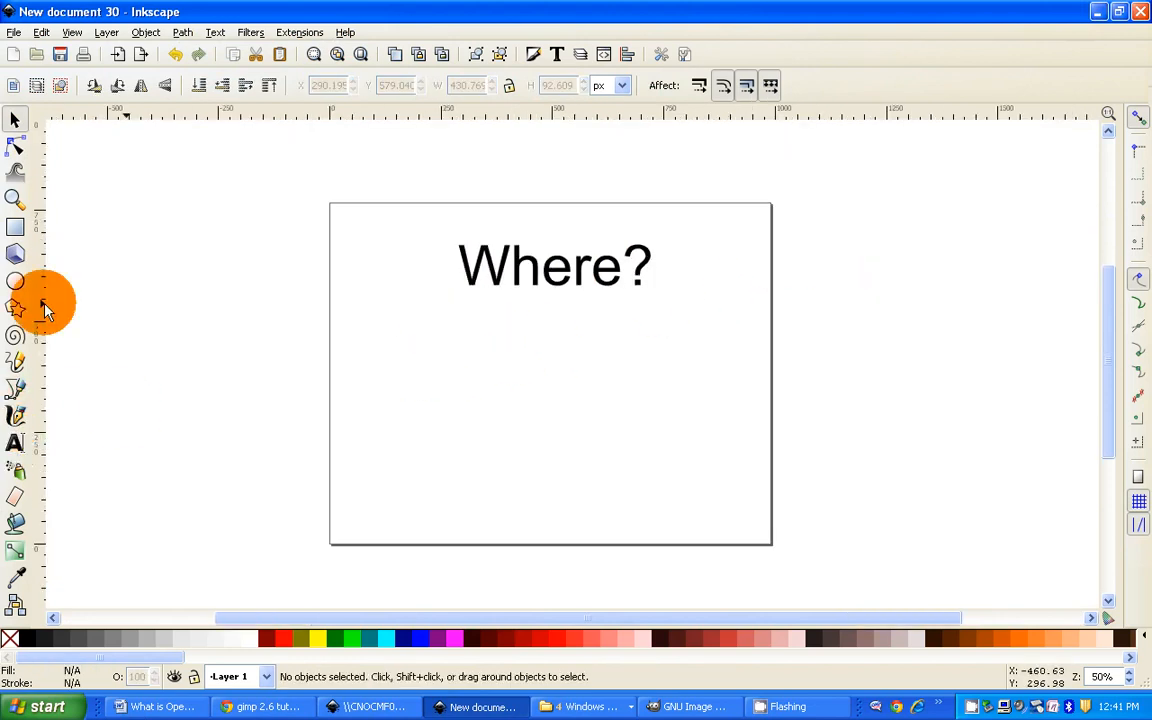
click(16, 228)
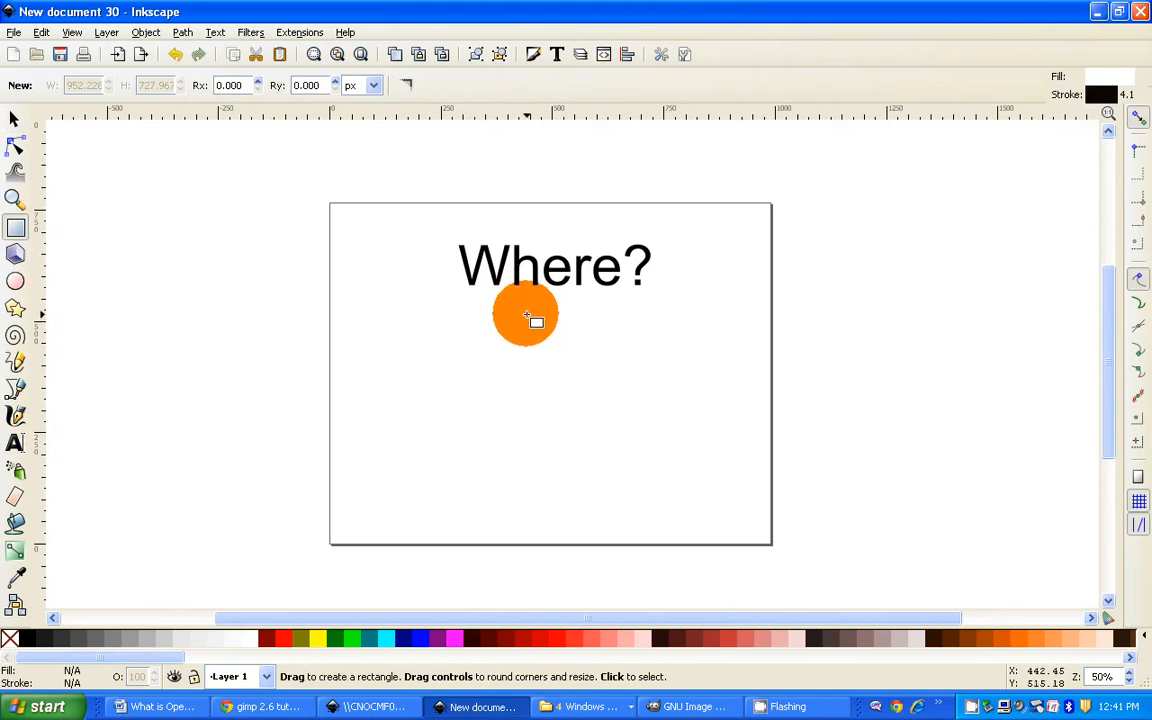
mouse_move(384, 321)
mouse_down()
mouse_move(485, 390)
mouse_move(454, 384)
mouse_up()
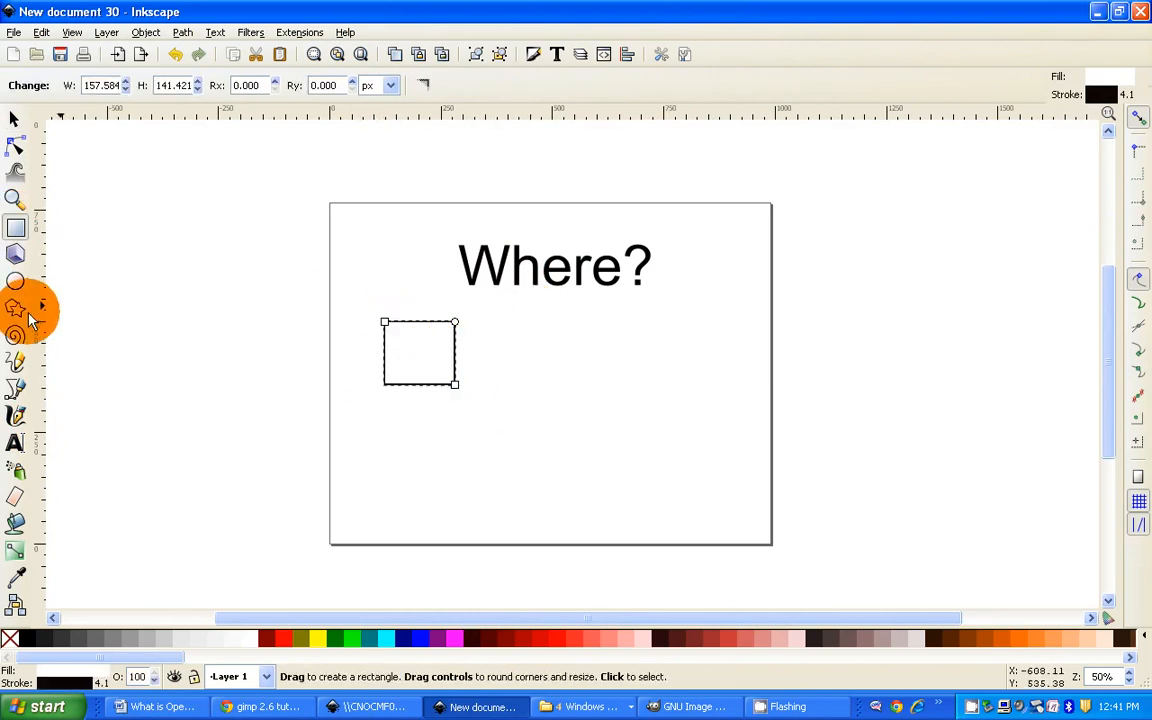
click(416, 421)
key(ctrl+c)
key(ctrl+v)
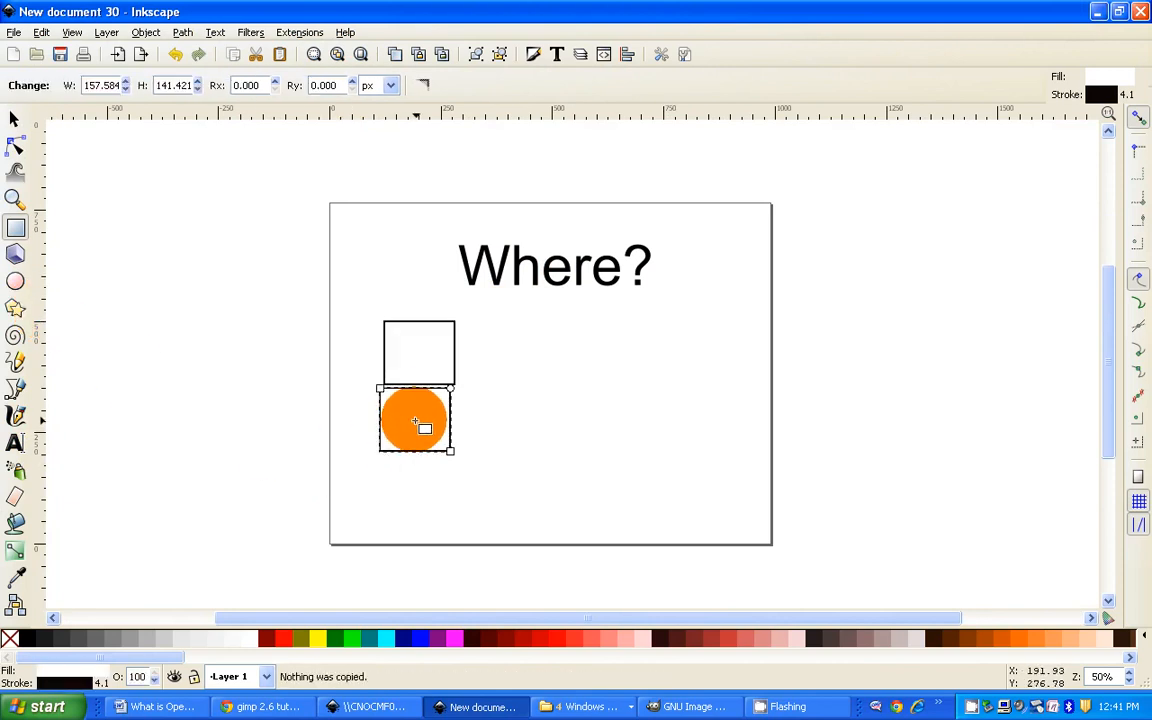
drag(397, 412, 400, 421)
click(14, 118)
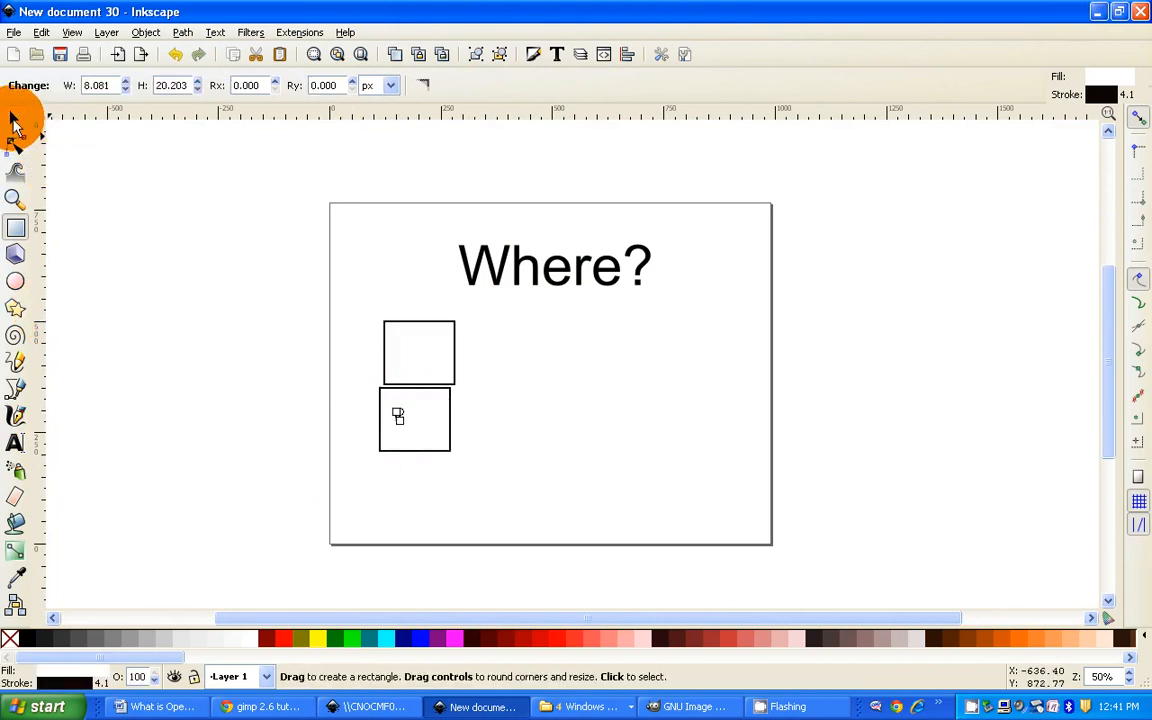
click(394, 418)
key(Delete)
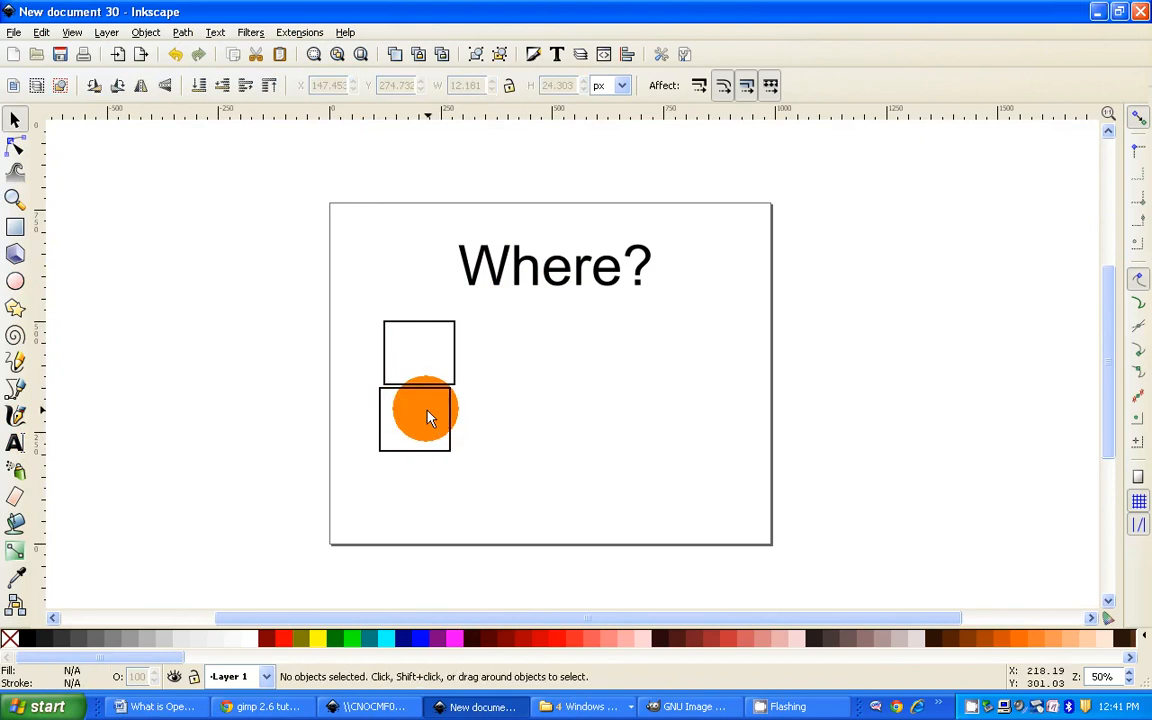
Align the copied rectangle under the first one and place a third copy below it in the same column.
click(385, 403)
mouse_move(385, 406)
mouse_down()
mouse_move(410, 411)
mouse_move(393, 411)
mouse_up()
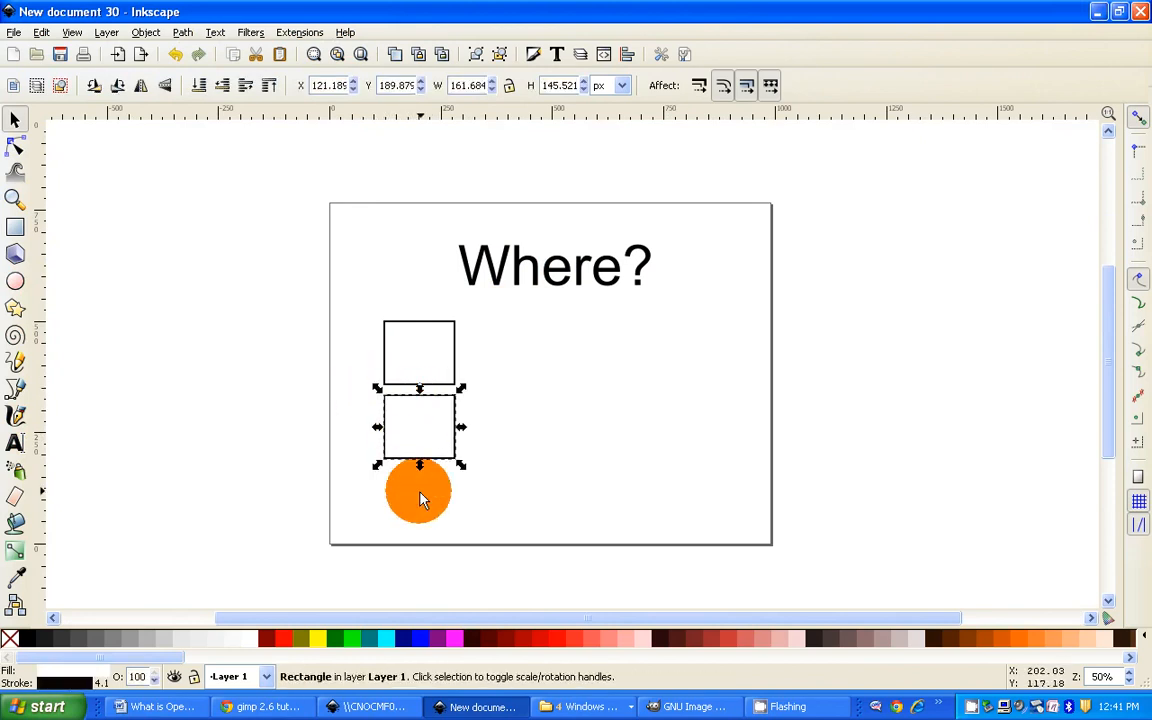
click(418, 495)
drag(418, 497, 410, 495)
Move the heading slightly up and shift the three rectangles to the right, spacing them as a neat vertical column.
drag(510, 268, 530, 255)
drag(431, 320, 459, 343)
drag(415, 429, 442, 414)
drag(429, 482, 442, 420)
click(445, 430)
click(441, 325)
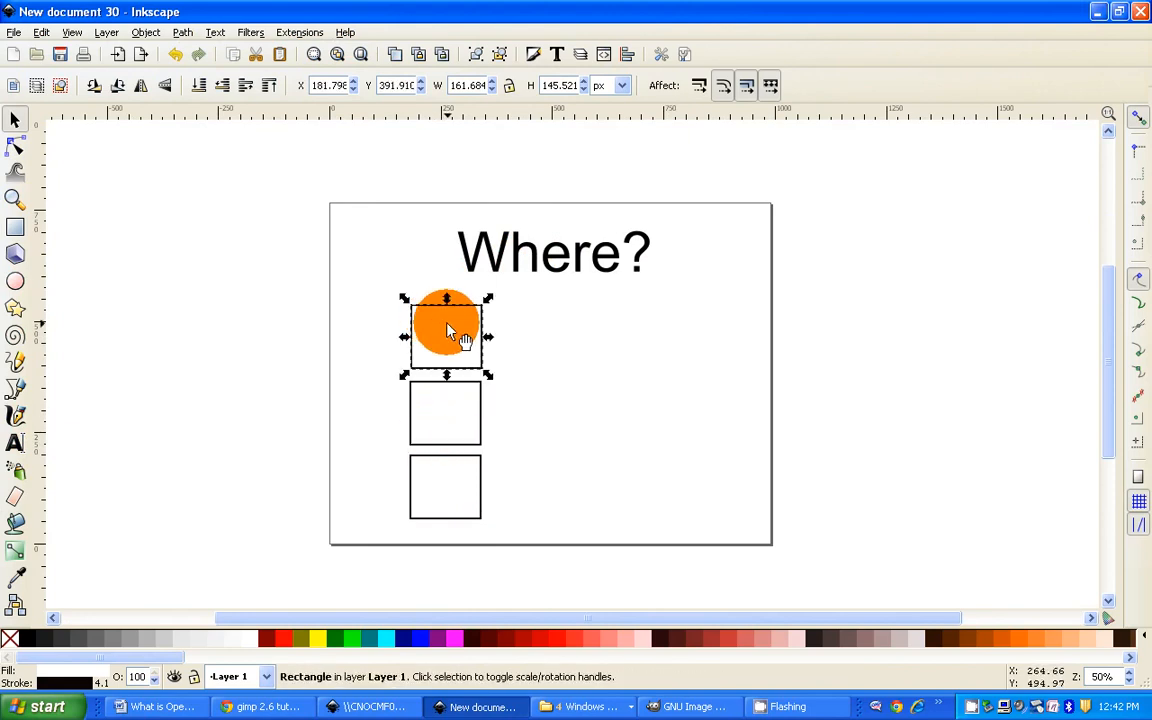
Duplicate the column of three rectangles and align the copy level with it in the right half of the page.
click(529, 365)
drag(382, 284, 528, 538)
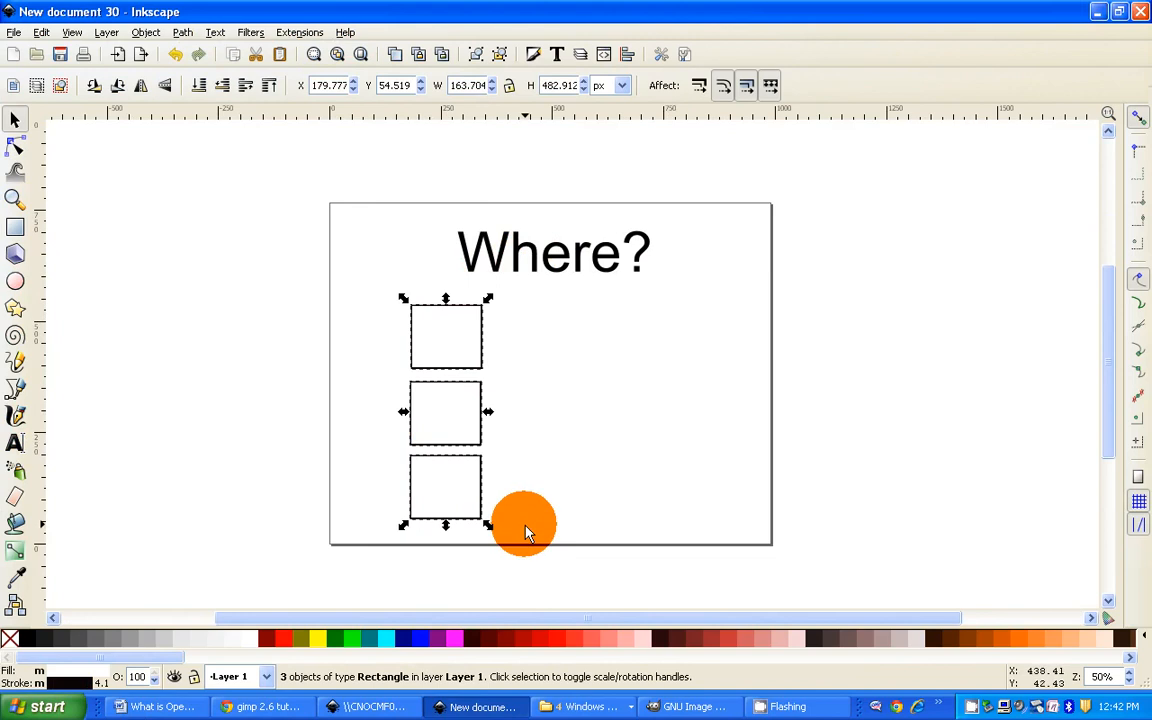
key(ctrl+c)
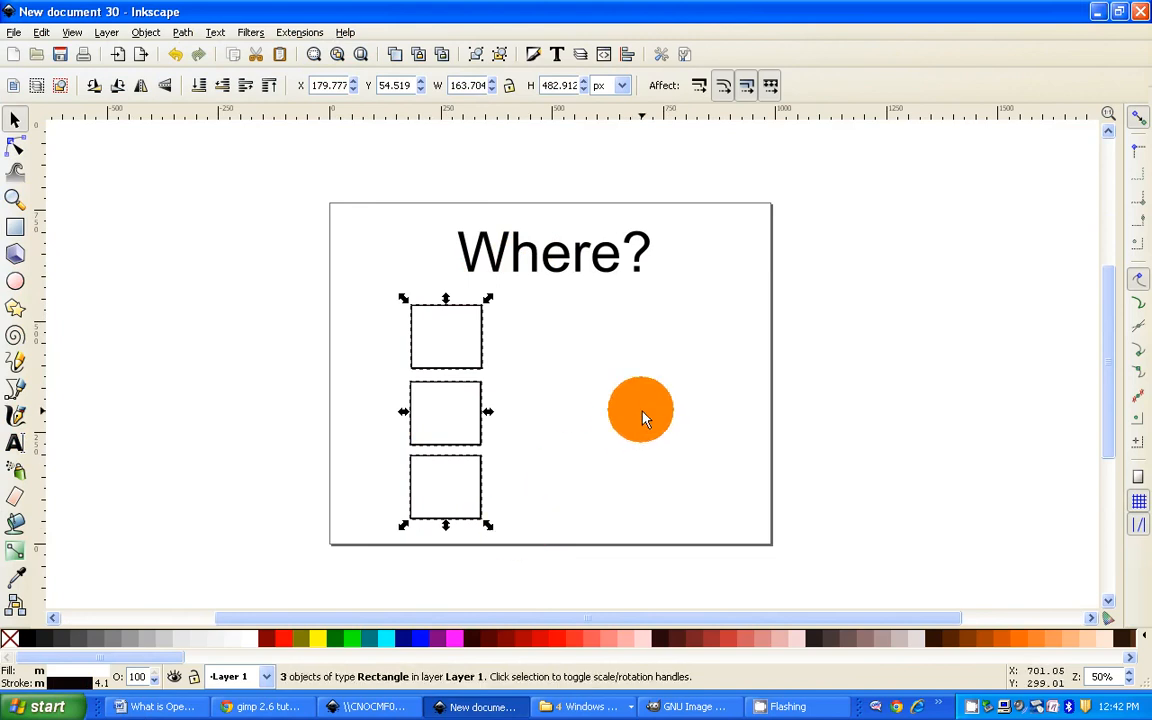
key(ctrl+v)
drag(630, 373, 621, 367)
click(165, 428)
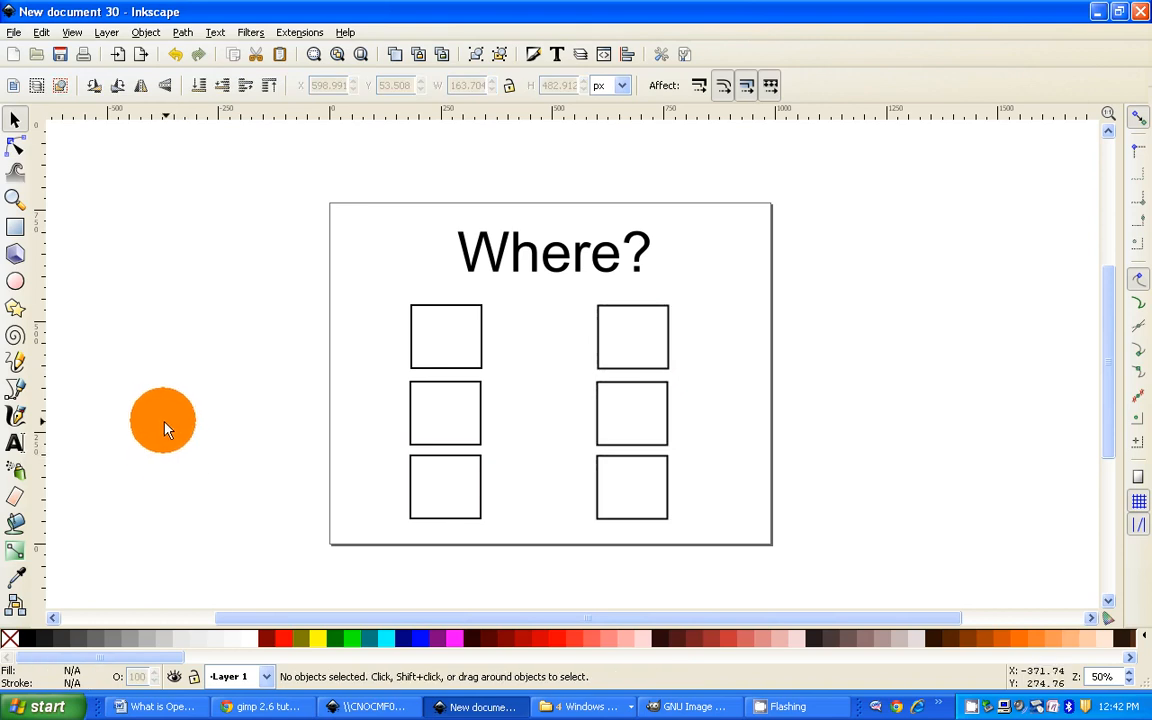
Import the 3_Birds picture from the Images_for_inkscape folder as an embedded image.
click(14, 33)
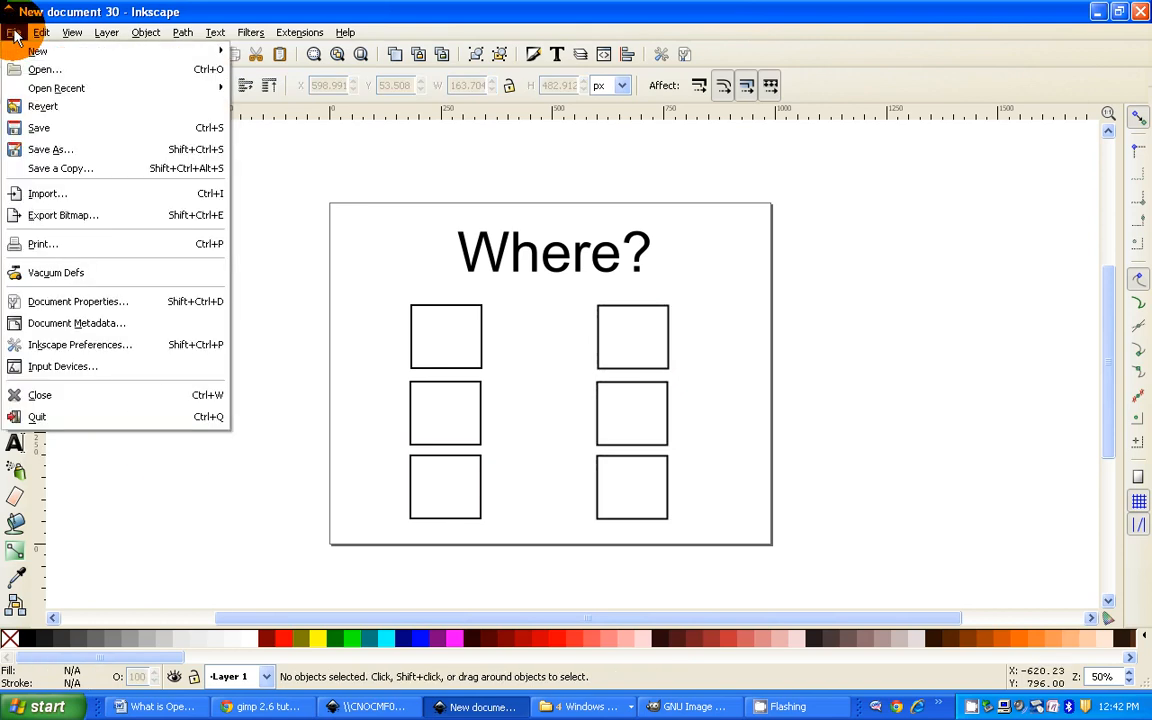
click(77, 193)
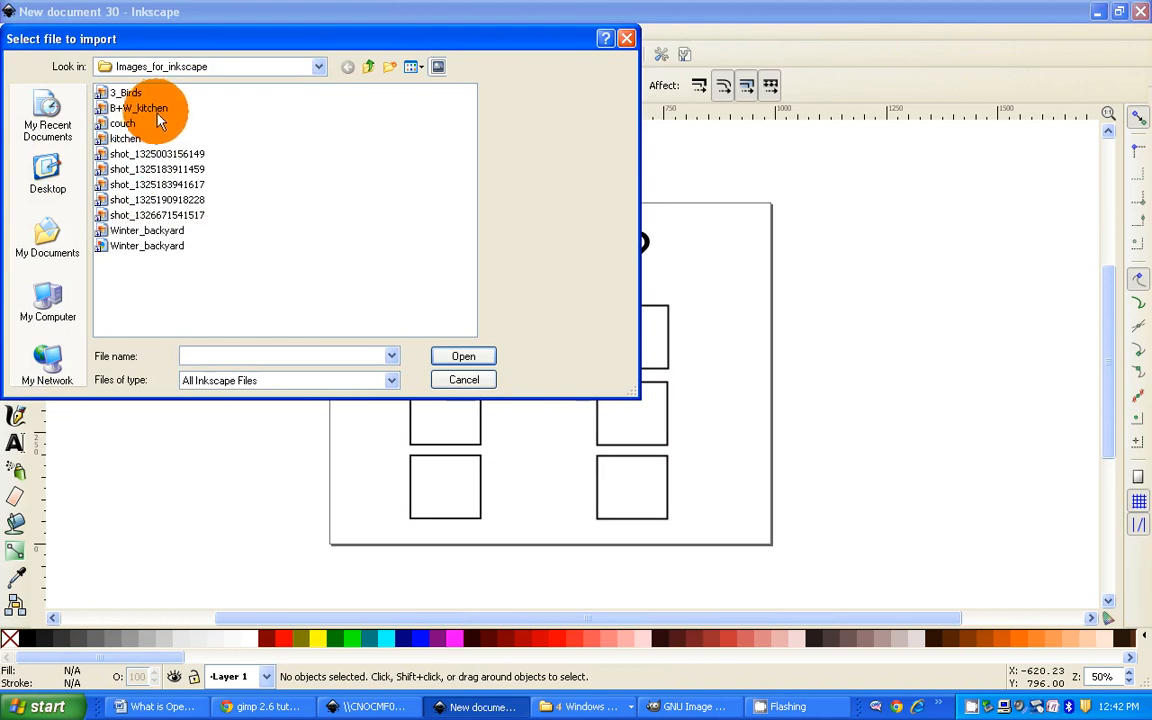
click(138, 93)
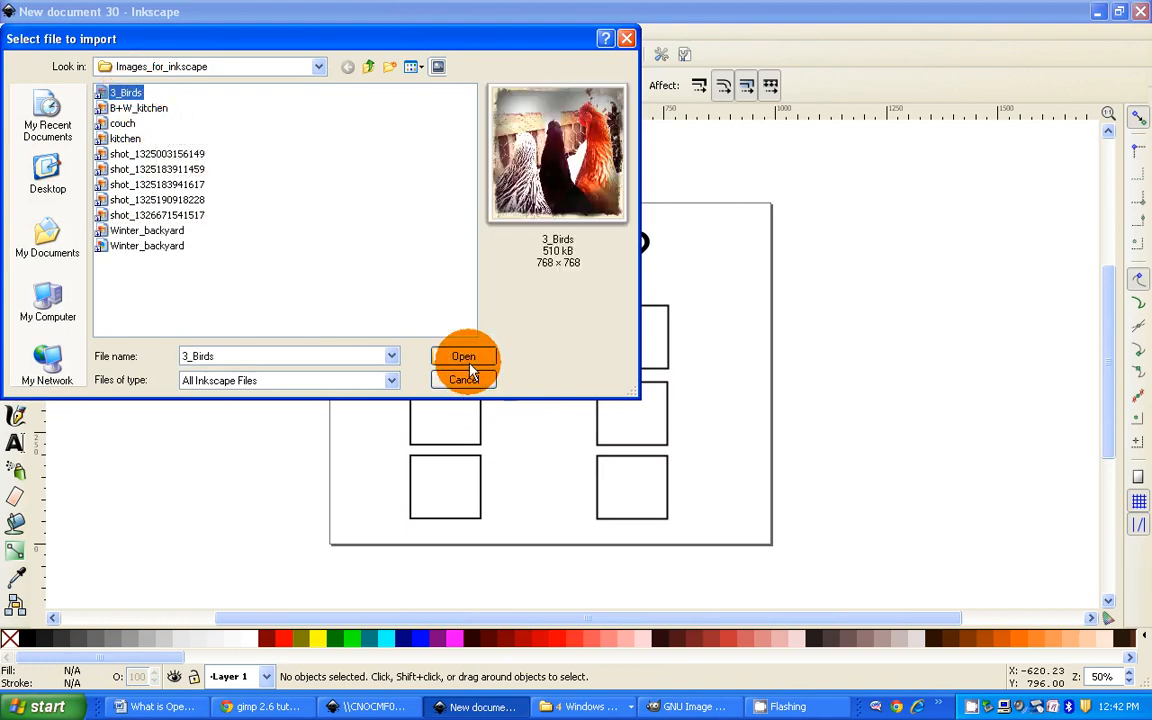
click(465, 358)
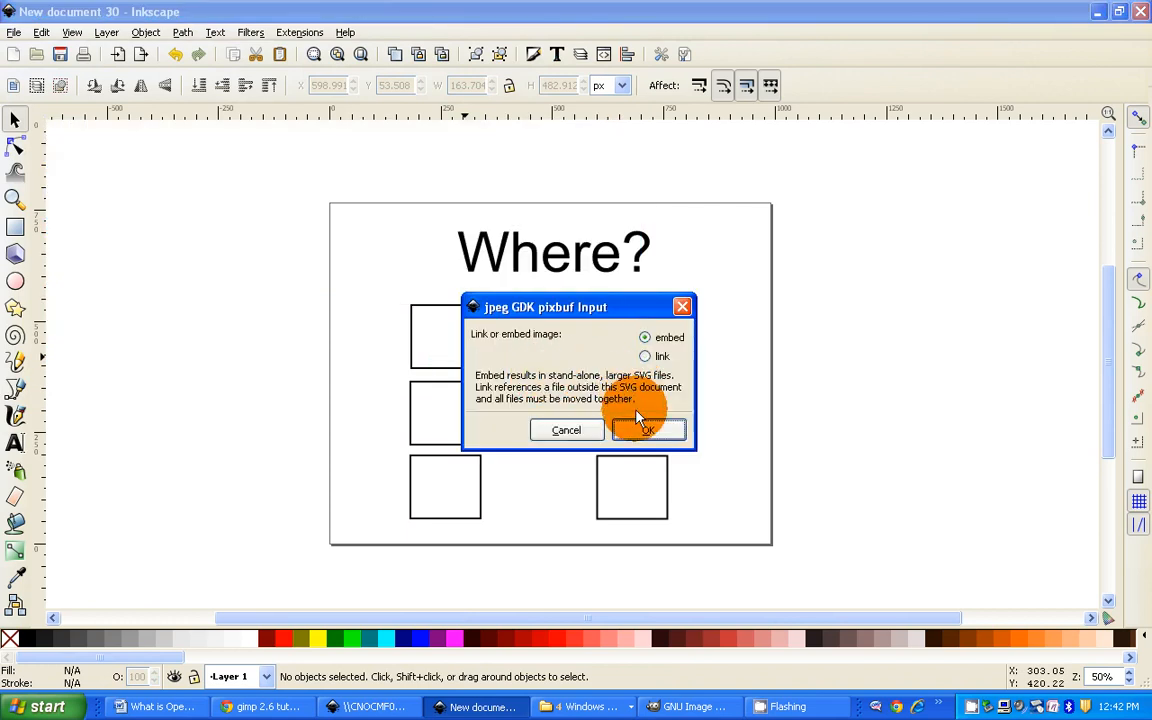
click(641, 431)
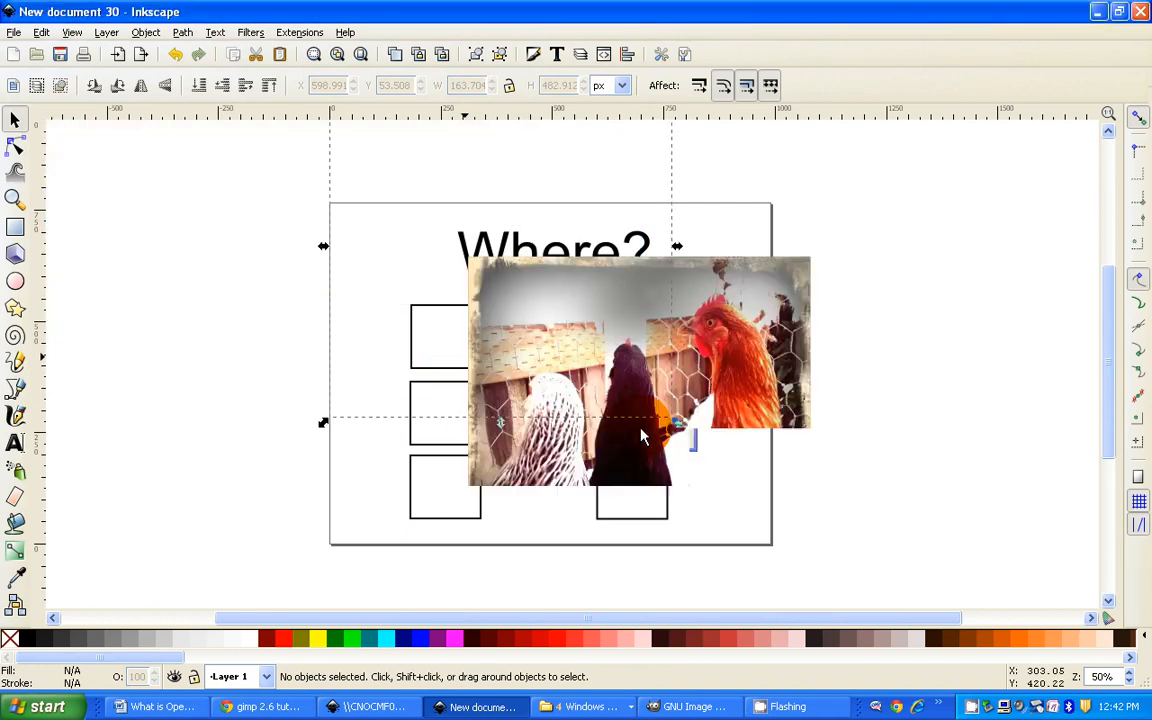
Shrink the birds picture to about 267 × 267 px and place it outside the page, beside its upper left edge.
drag(641, 431, 378, 377)
drag(540, 182, 322, 406)
drag(252, 484, 242, 271)
click(255, 400)
Import the B+W_kitchen picture as an embedded image.
click(14, 33)
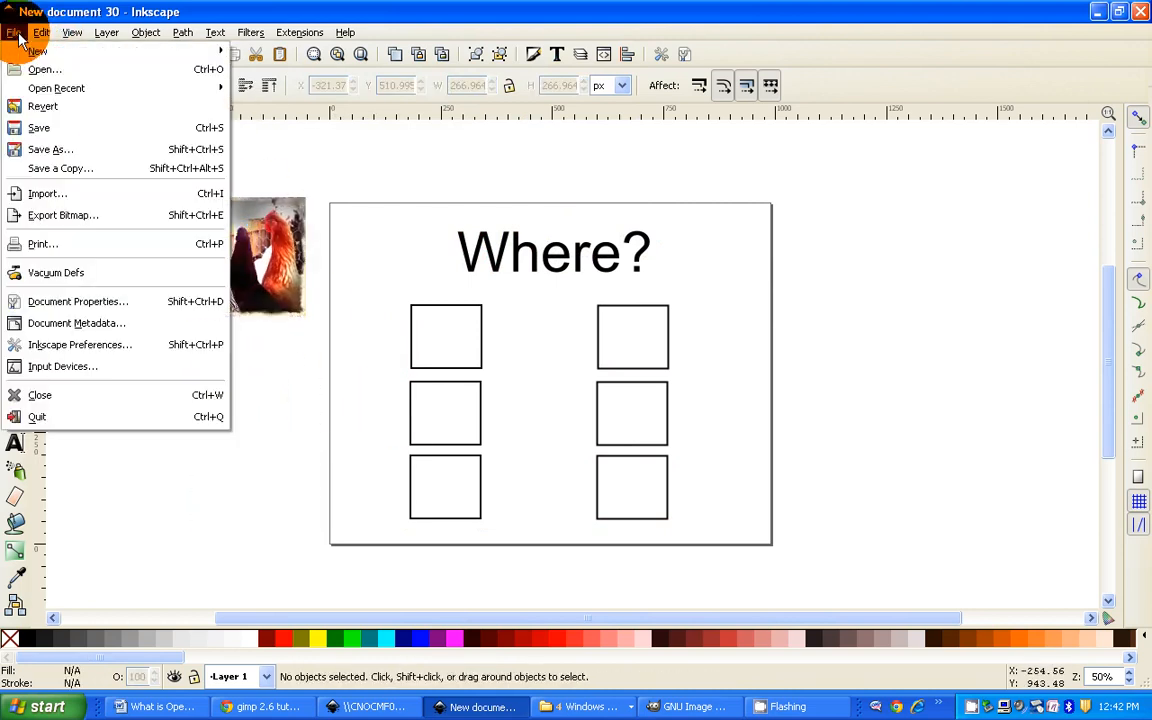
click(47, 192)
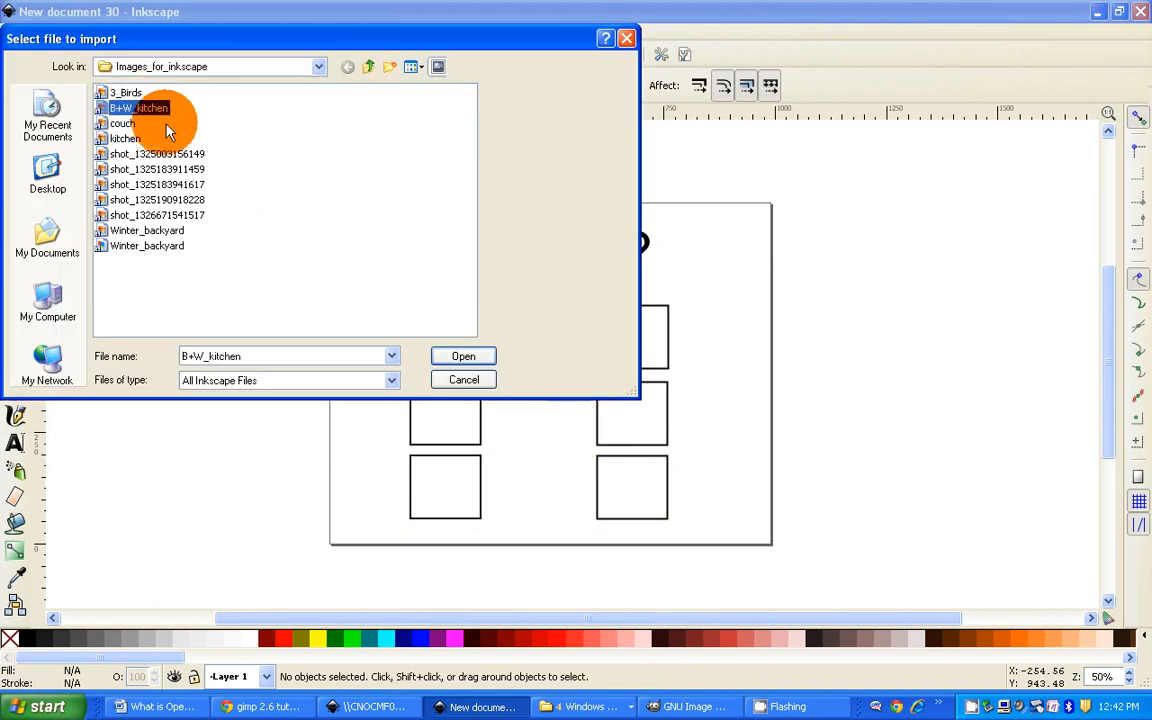
click(470, 357)
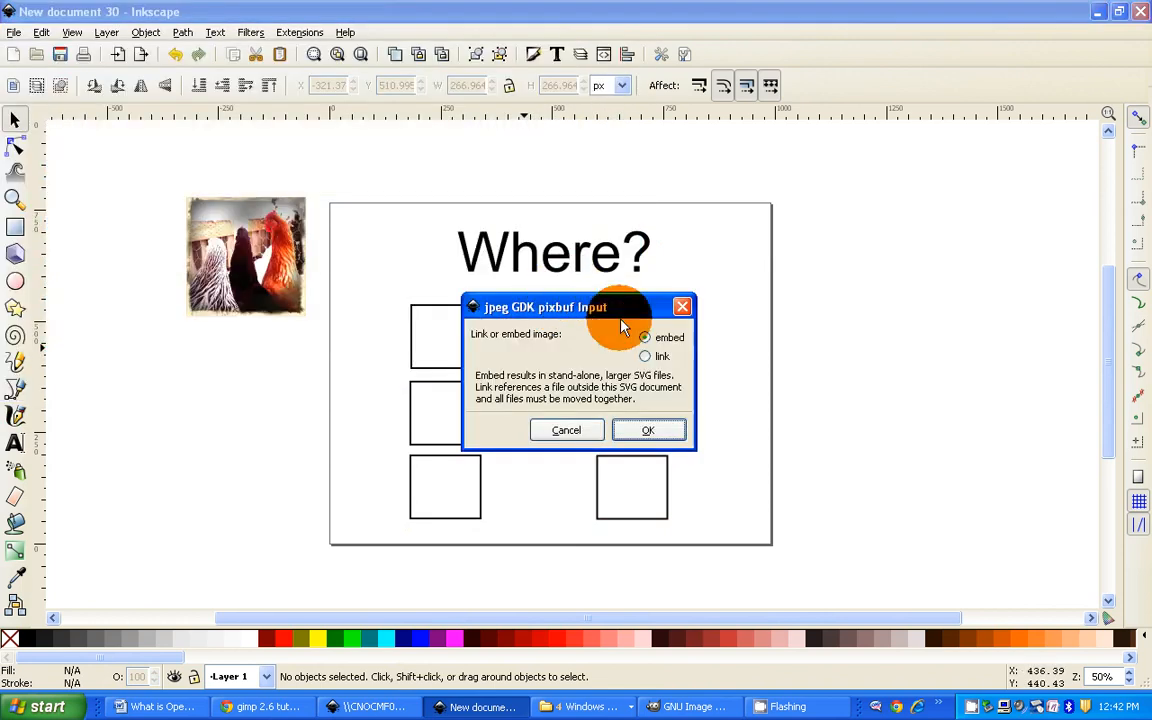
click(630, 430)
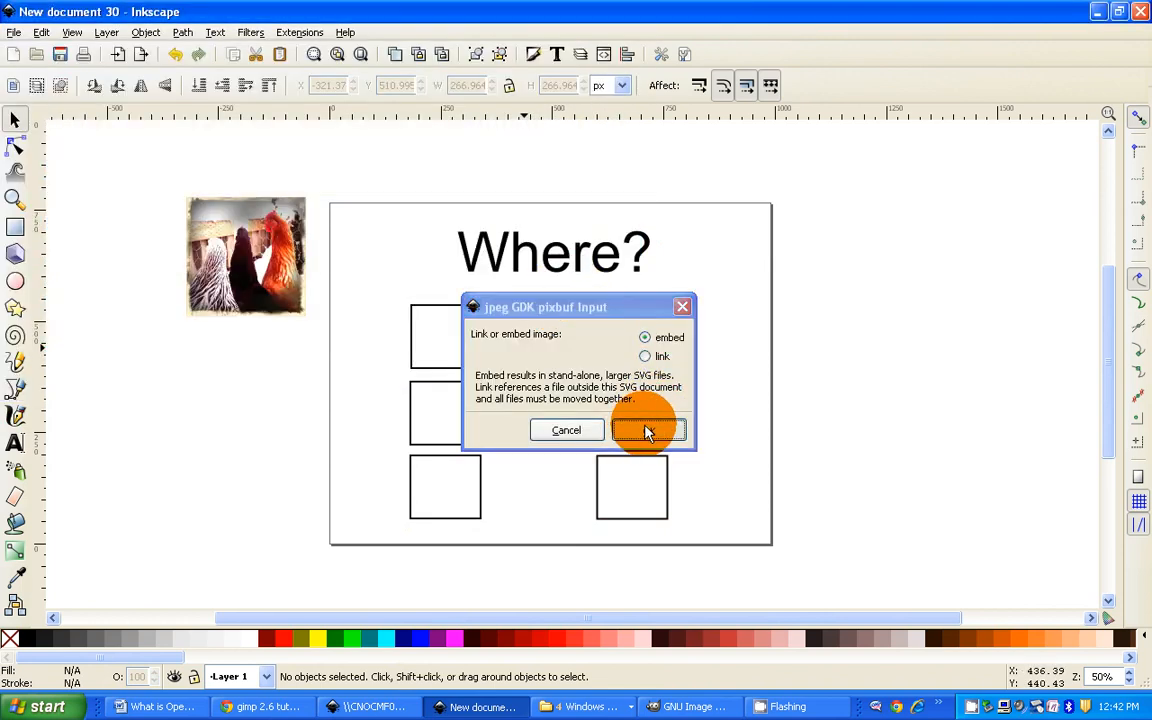
click(682, 305)
Shrink the black-and-white portrait to about 233 × 270 px and place it left of the page, below the birds picture.
drag(674, 240, 662, 389)
drag(861, 149, 689, 437)
drag(575, 510, 263, 417)
click(270, 476)
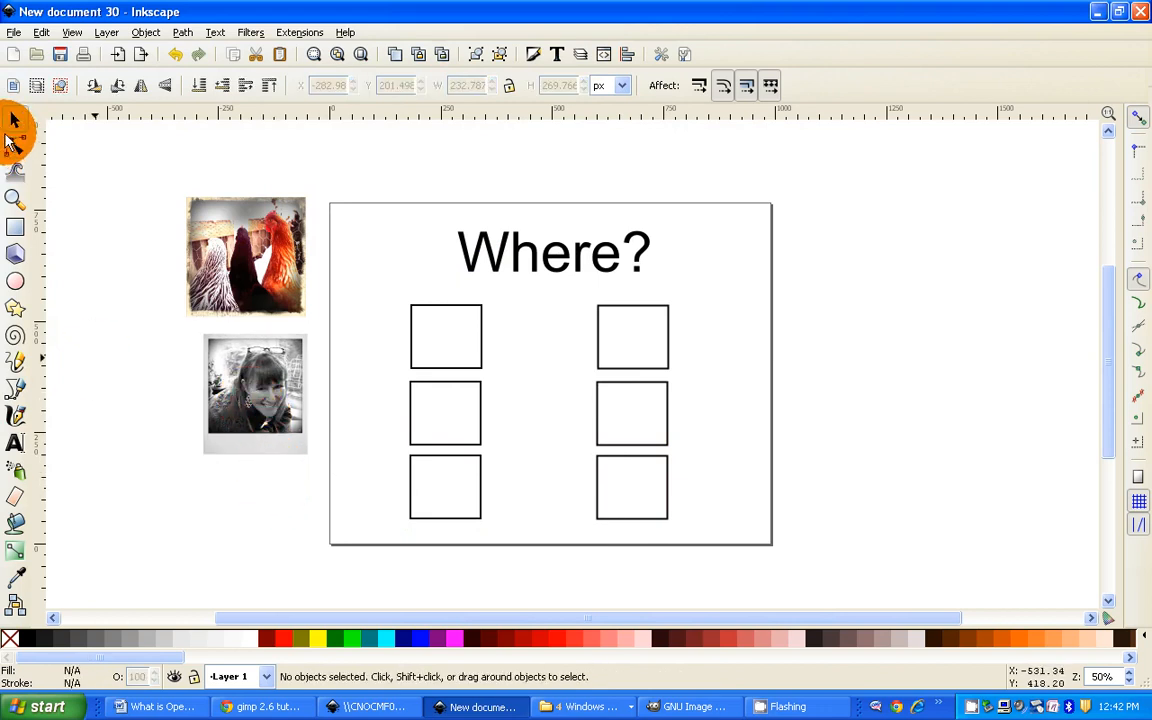
Import the couch picture as an embedded image.
click(15, 34)
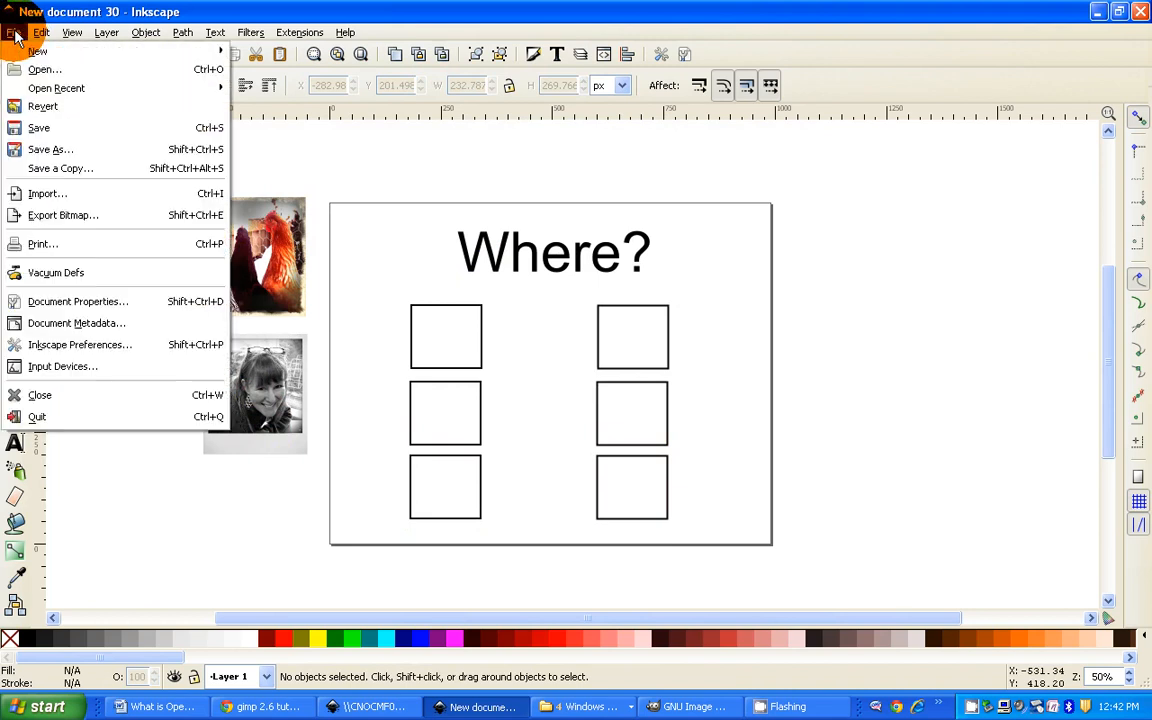
click(48, 192)
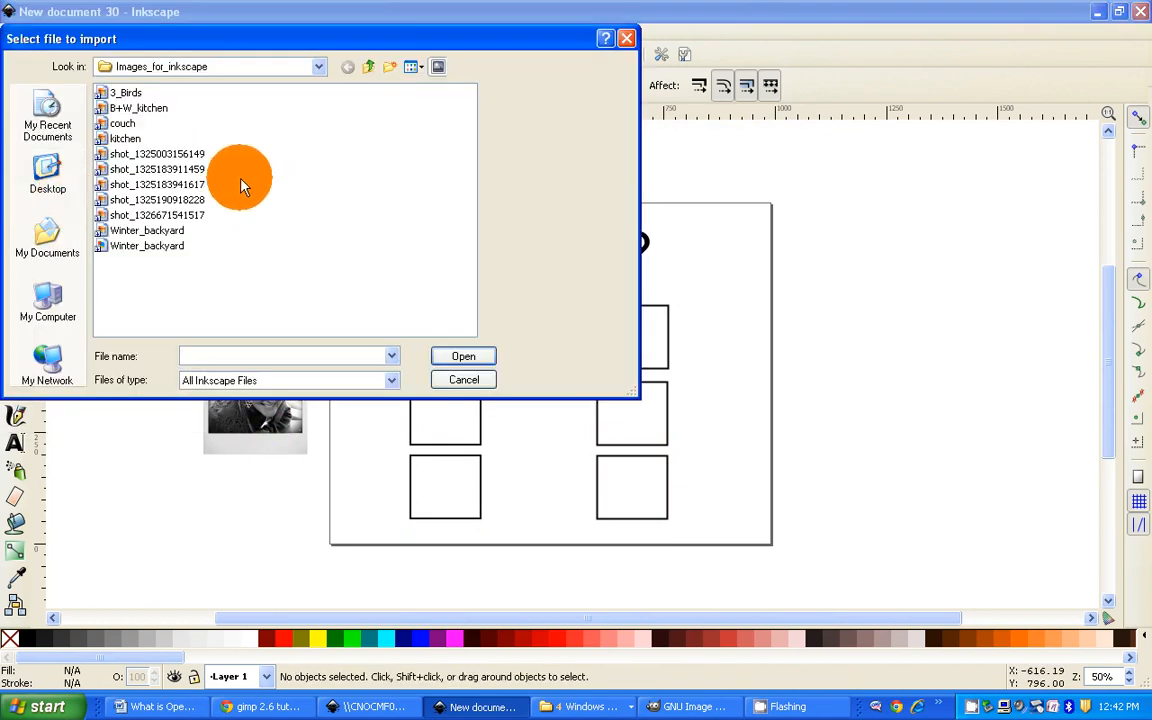
click(122, 124)
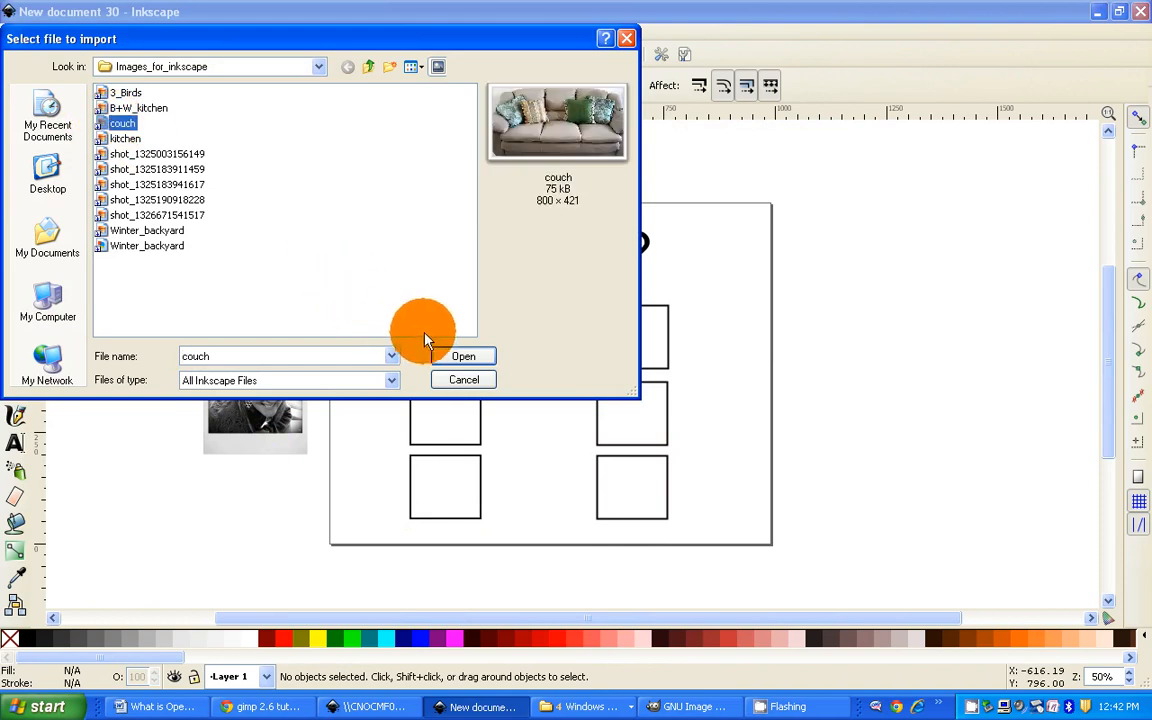
click(452, 355)
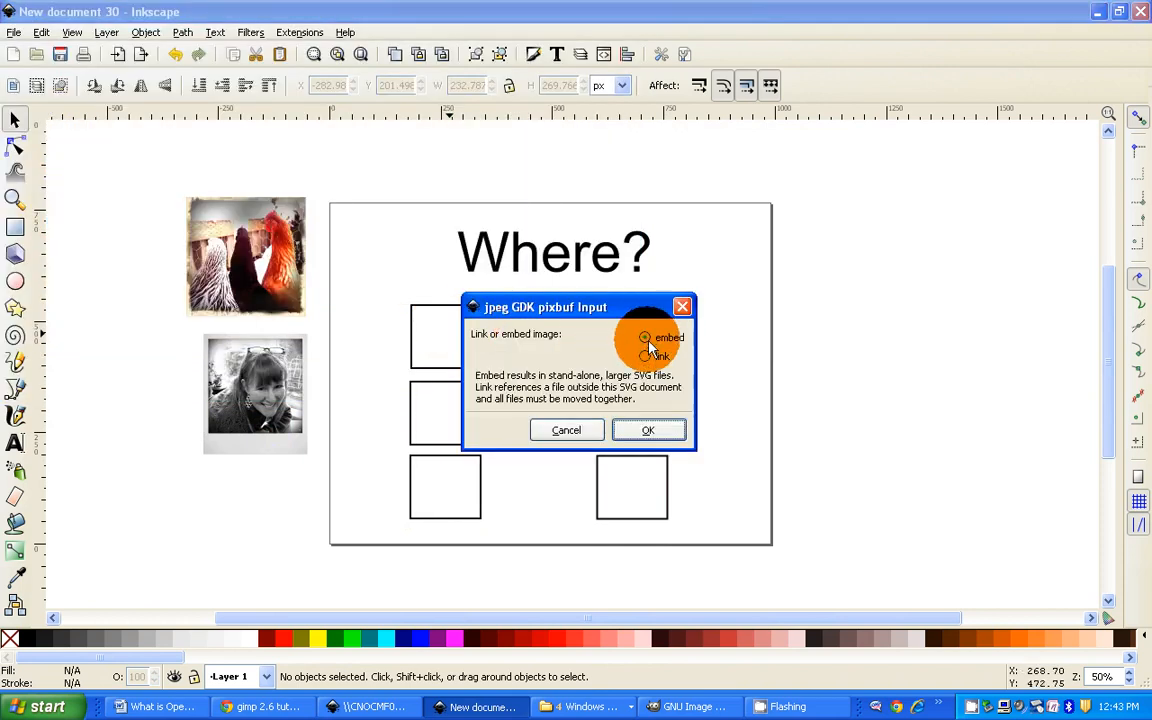
click(647, 431)
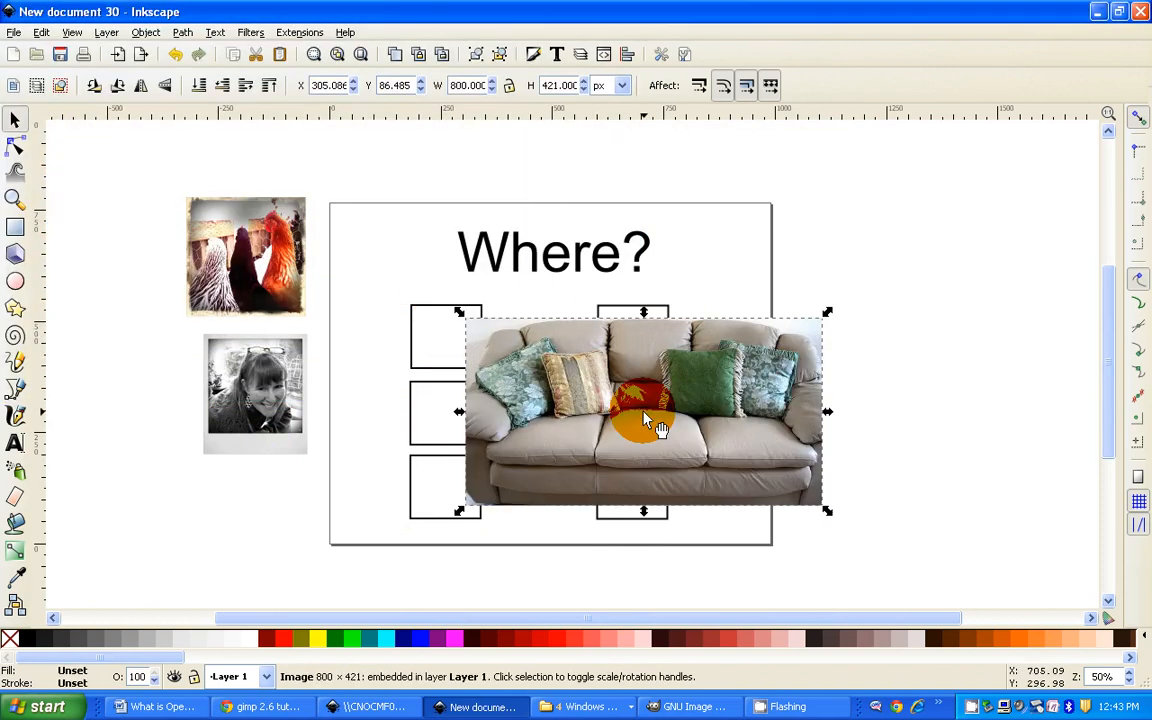
Shrink the couch picture to about 255 × 134 px and move it to the page's upper right edge.
drag(826, 313, 590, 437)
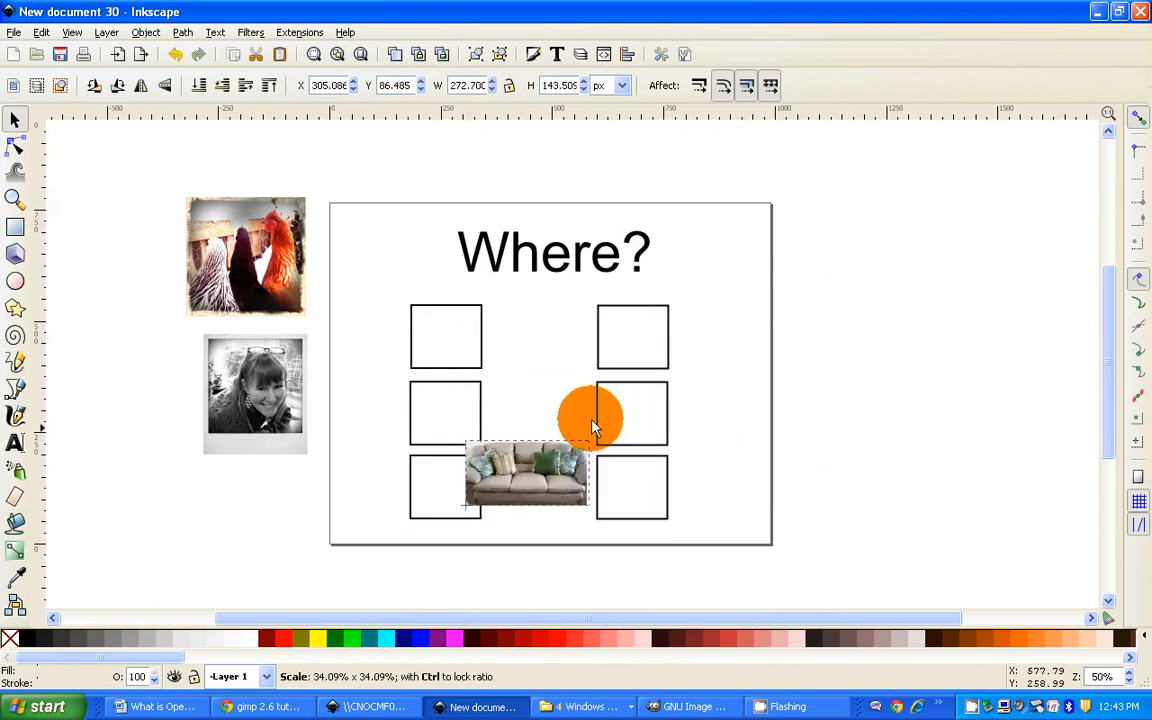
drag(539, 505, 832, 308)
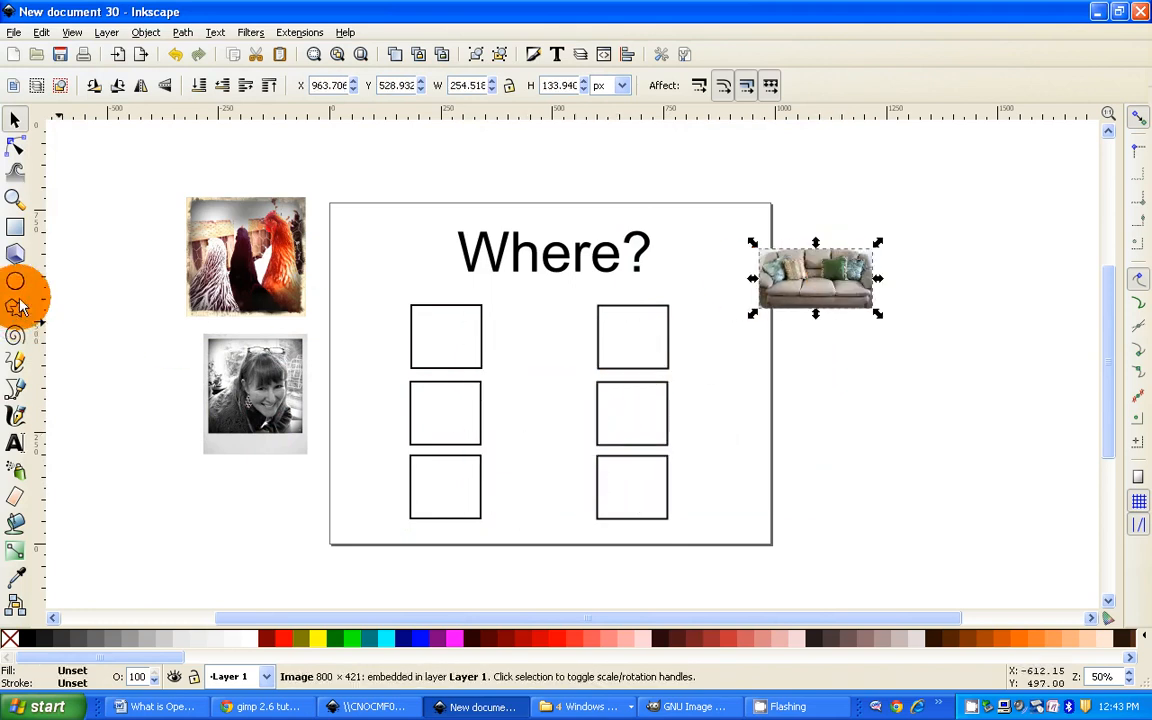
Import the kitchen picture as an embedded image.
key(Escape)
click(14, 32)
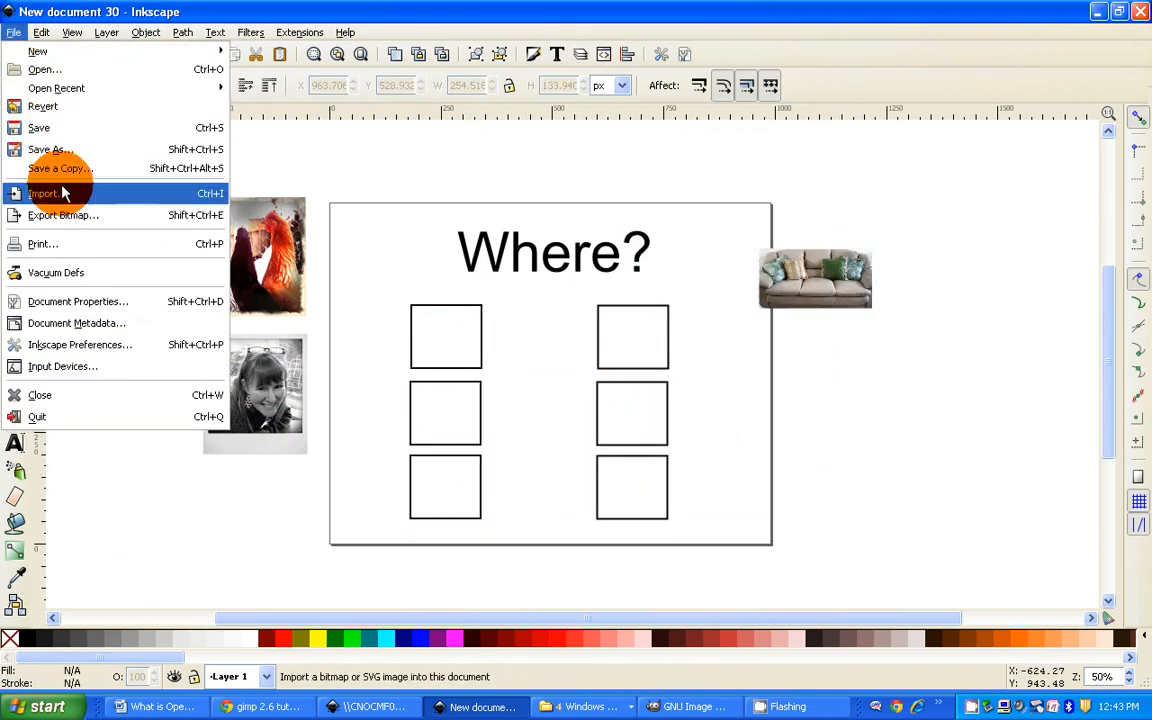
click(62, 193)
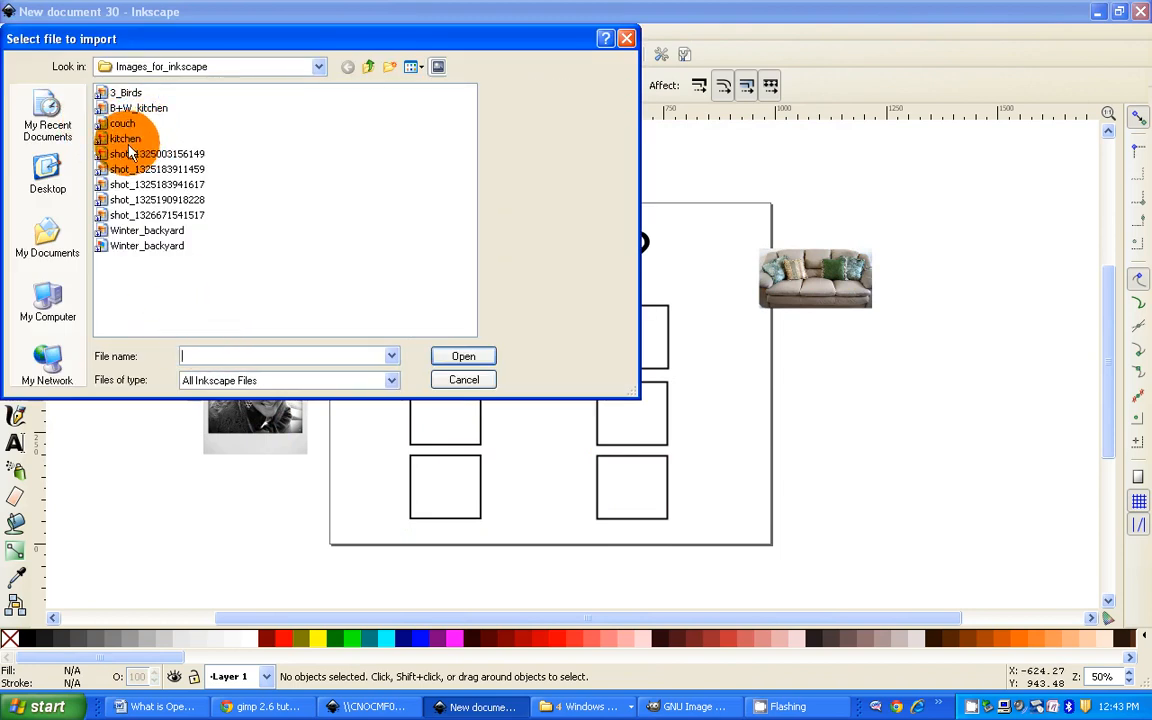
click(127, 140)
click(465, 358)
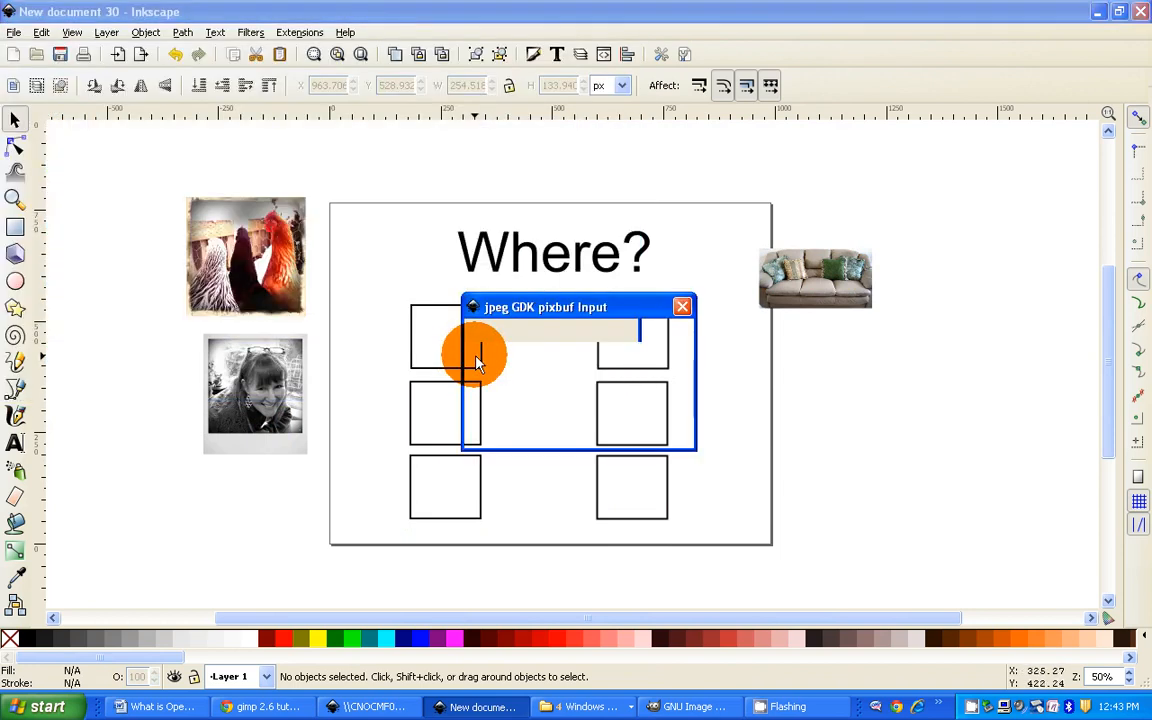
click(645, 427)
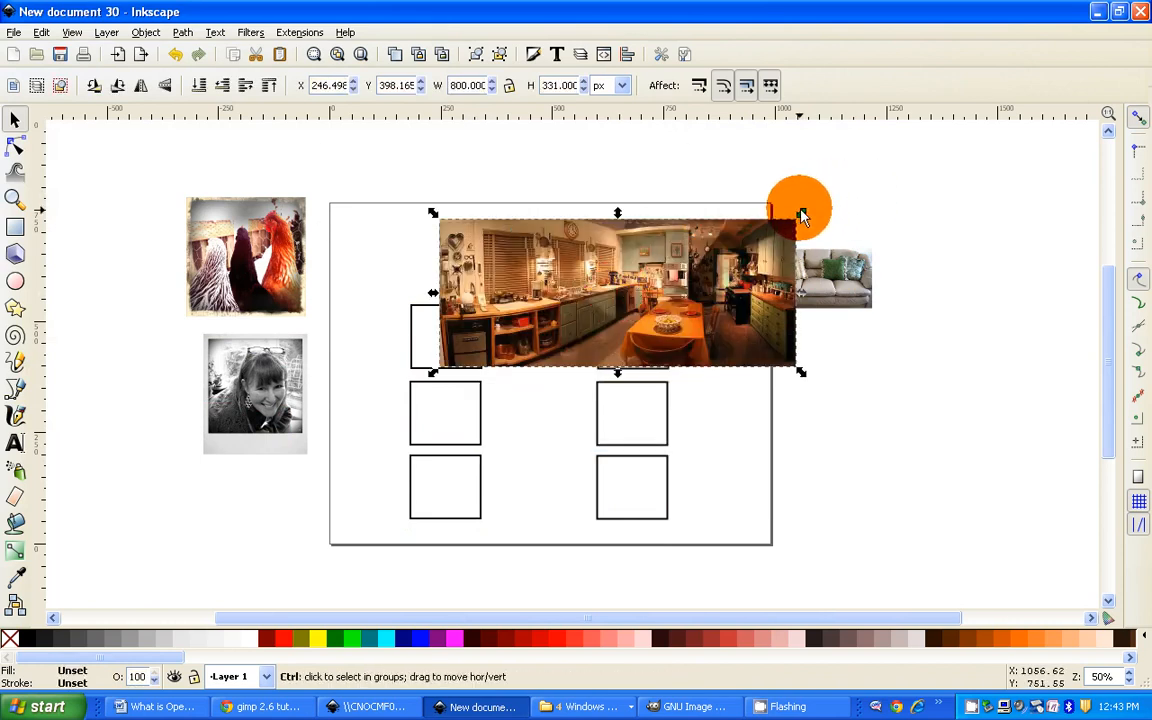
Shrink the kitchen picture to about 258 × 107 px and place it right of the page, below the couch.
drag(801, 213, 571, 301)
drag(532, 337, 933, 369)
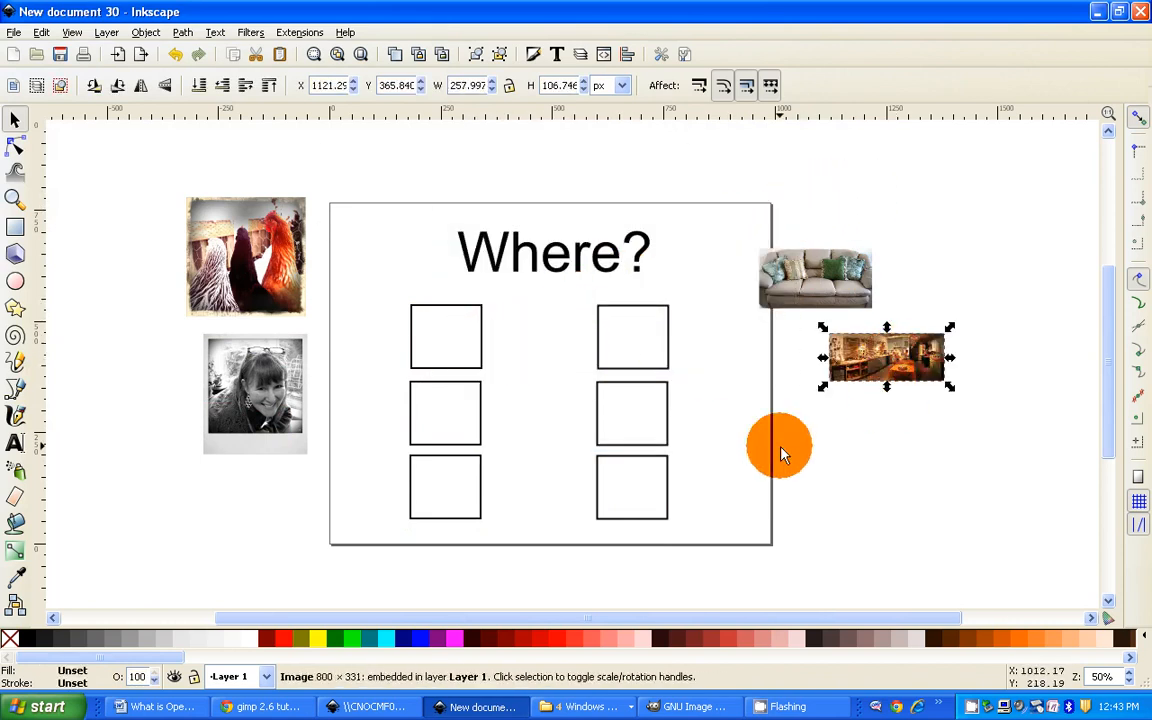
click(193, 342)
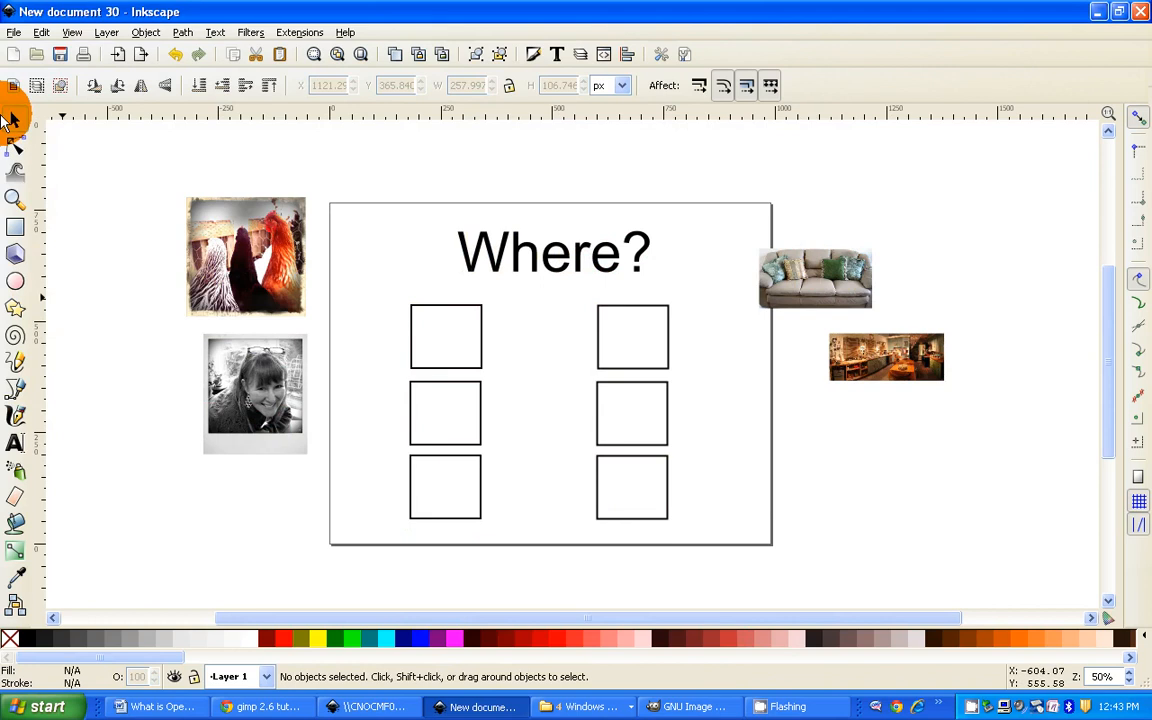
click(13, 33)
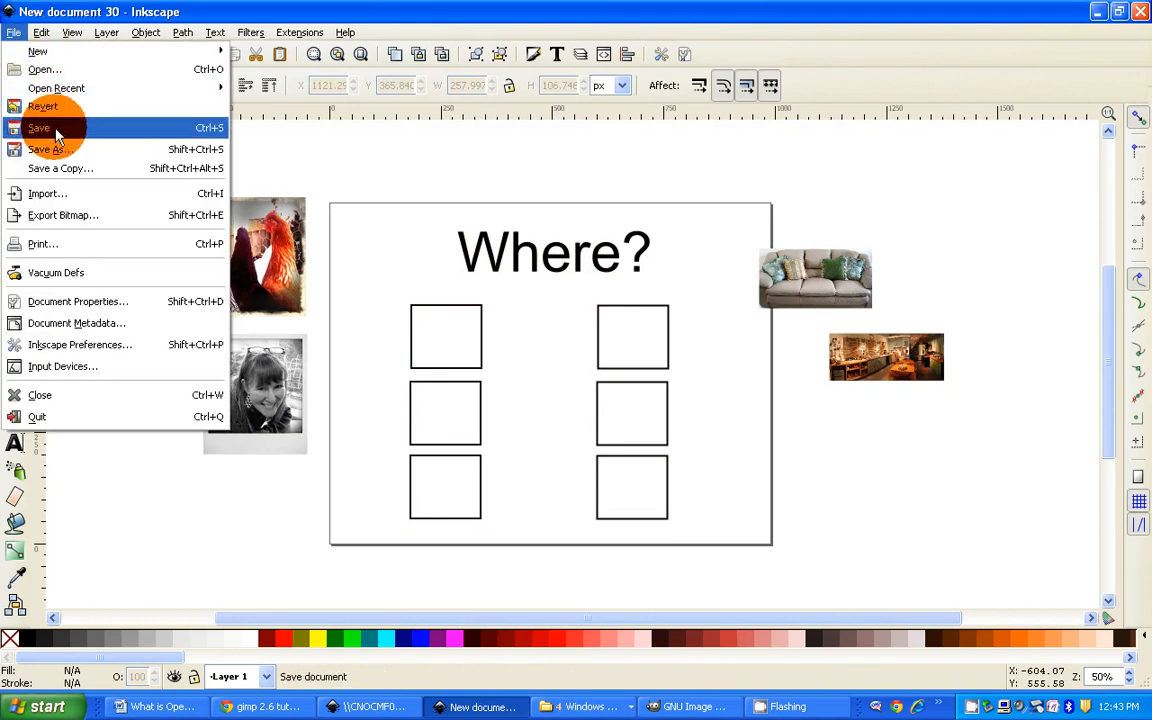
click(80, 193)
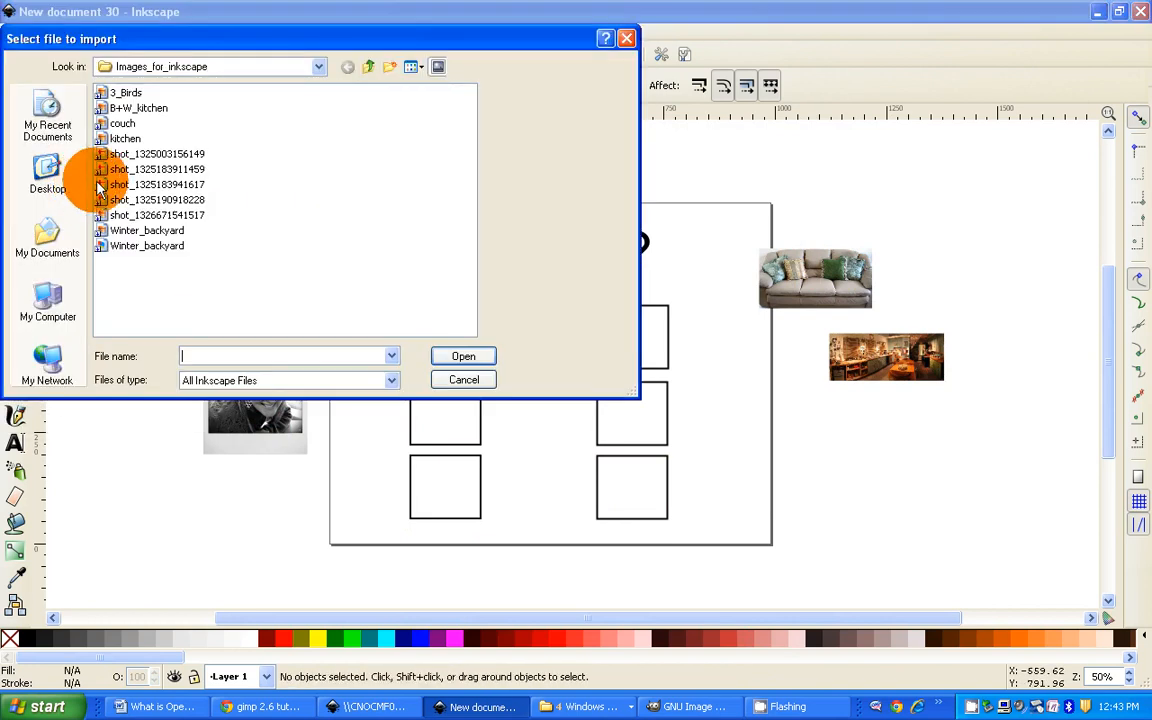
click(147, 231)
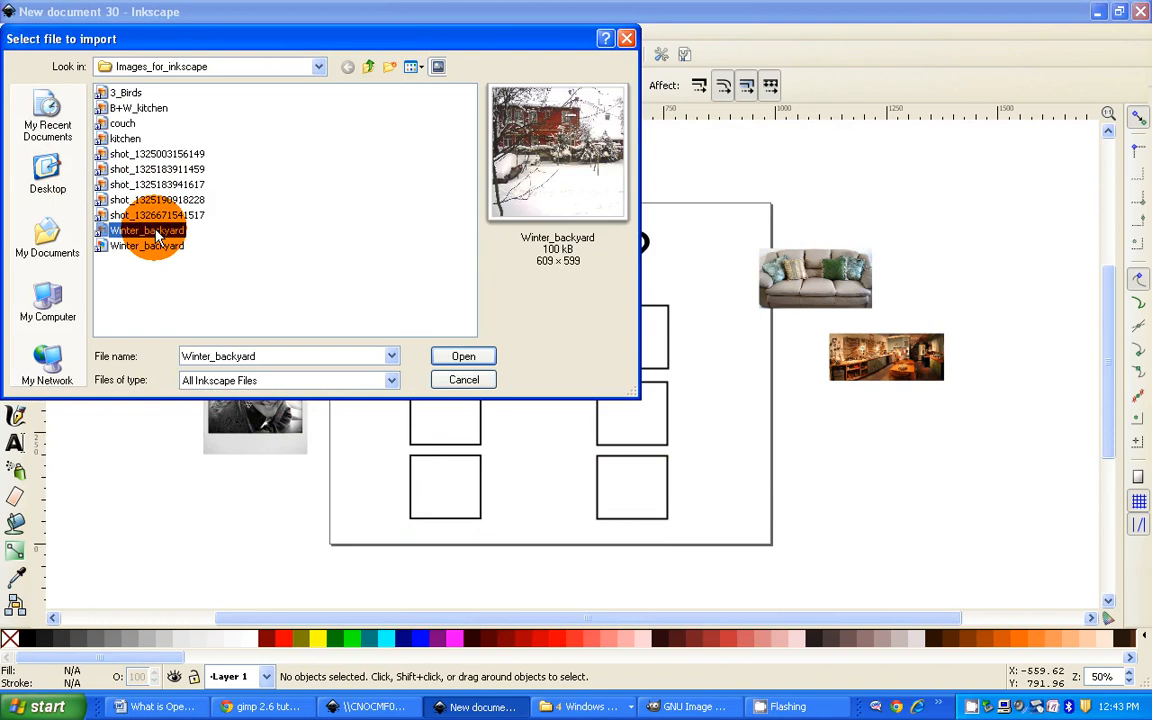
click(463, 356)
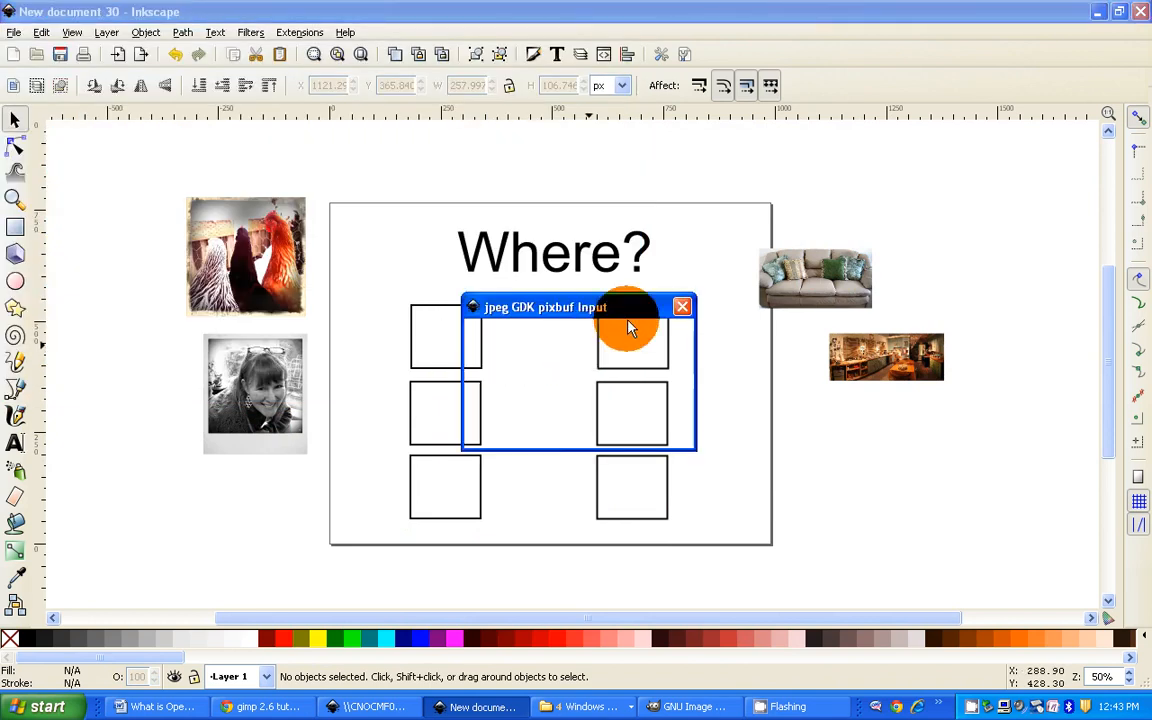
click(568, 429)
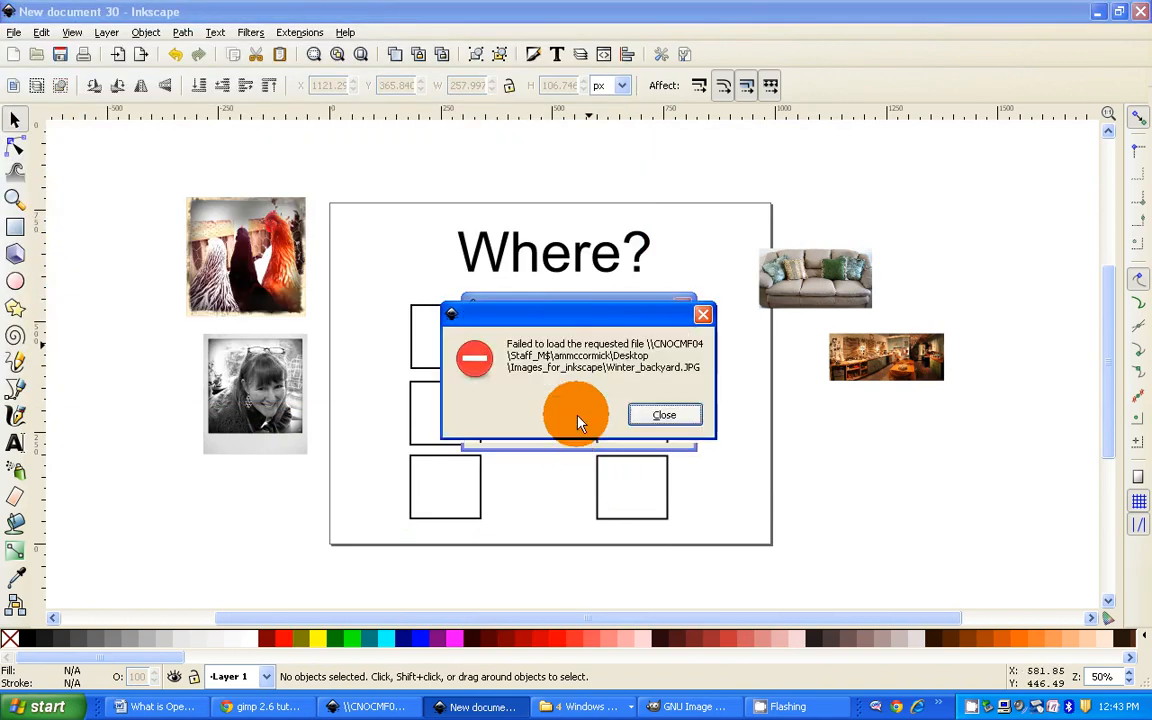
click(648, 418)
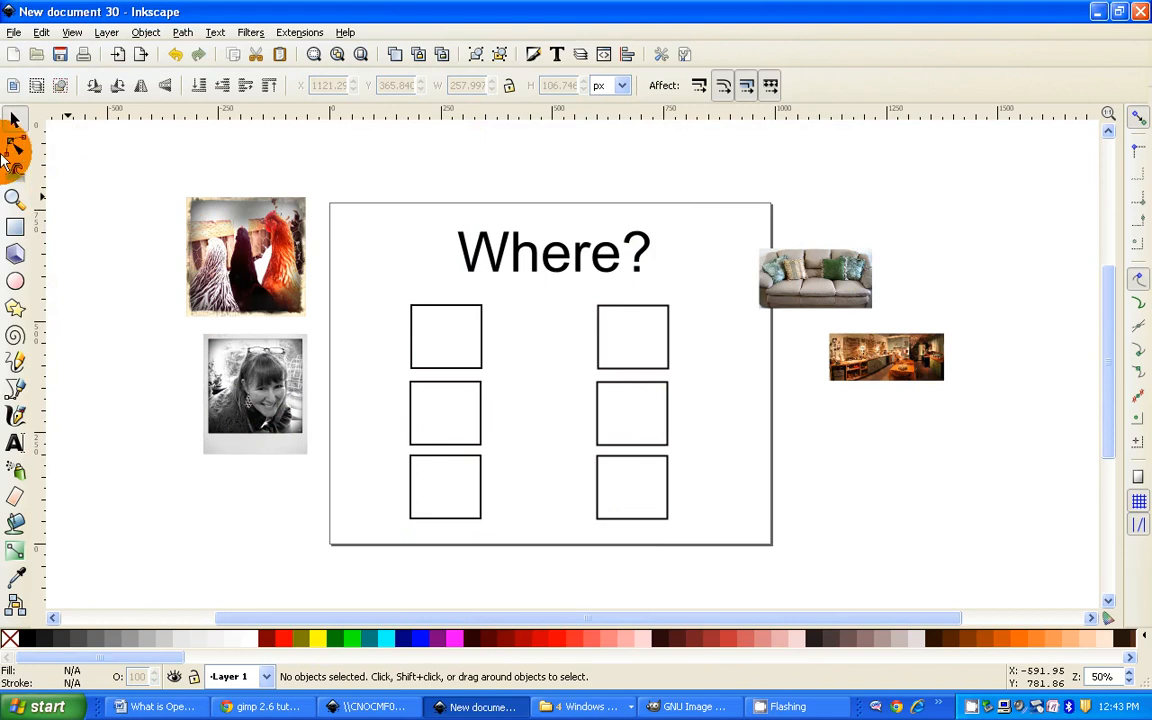
Import the first Winter_backyard picture as an embedded image.
click(14, 32)
click(398, 374)
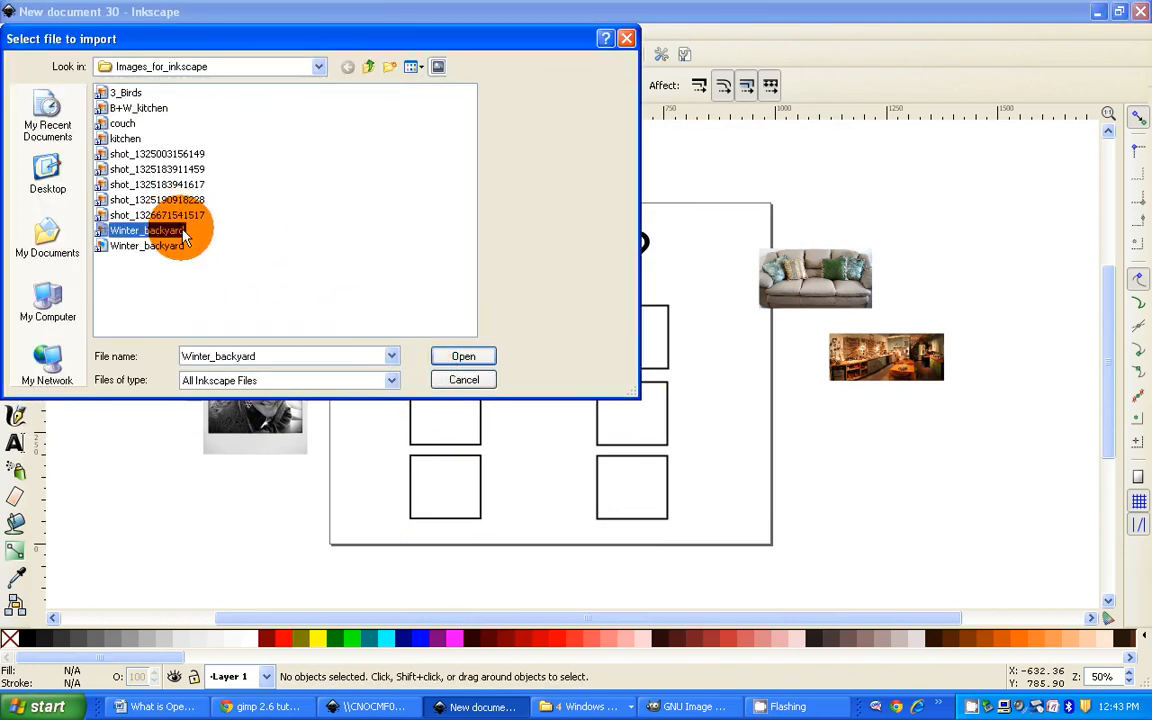
click(451, 350)
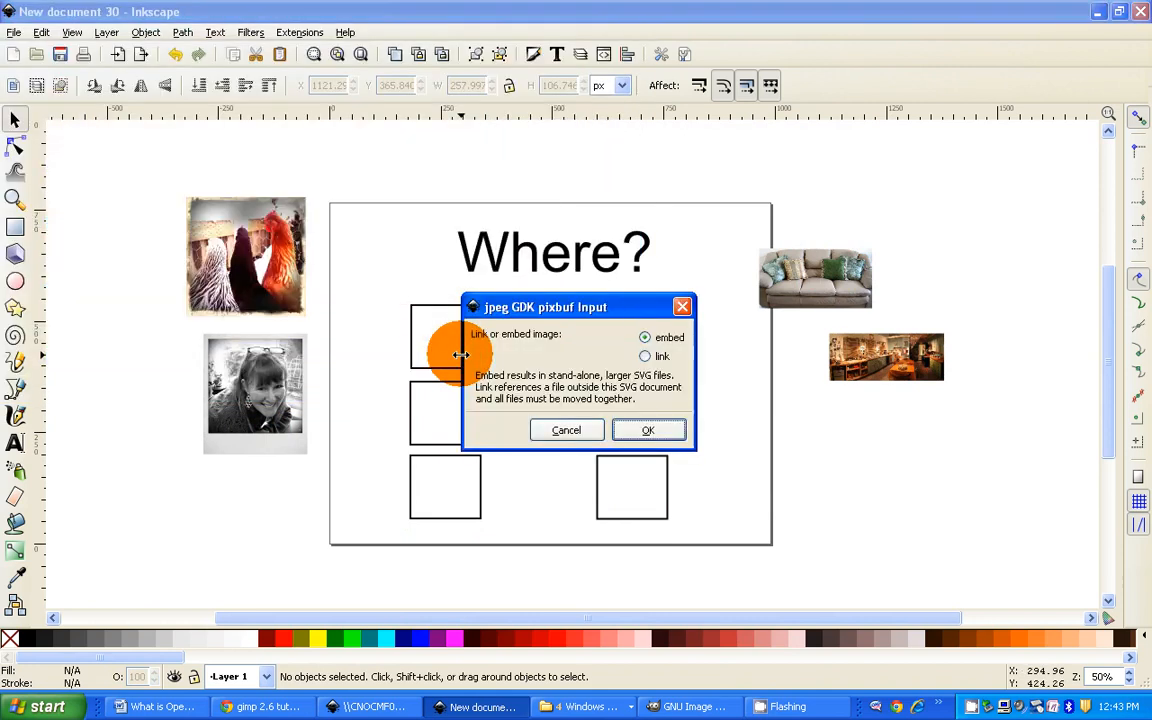
click(646, 432)
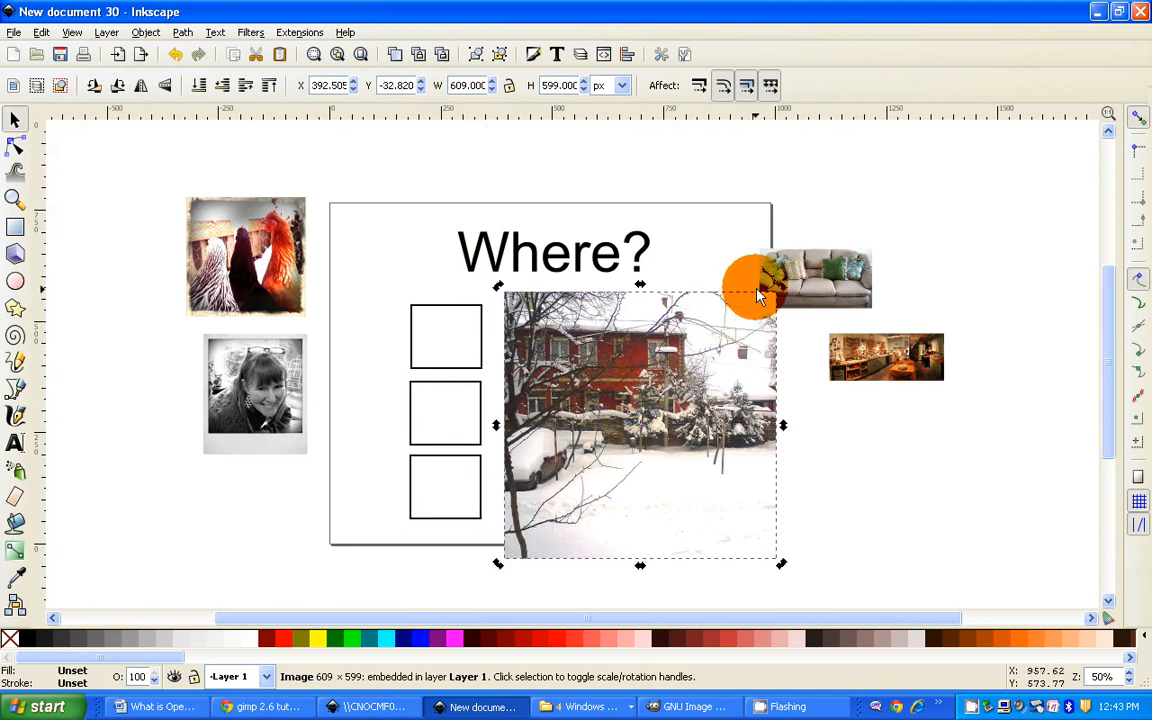
Shrink the winter backyard picture to about 174 × 171 px and place it right of the page, below the kitchen picture.
drag(779, 285, 875, 462)
click(545, 483)
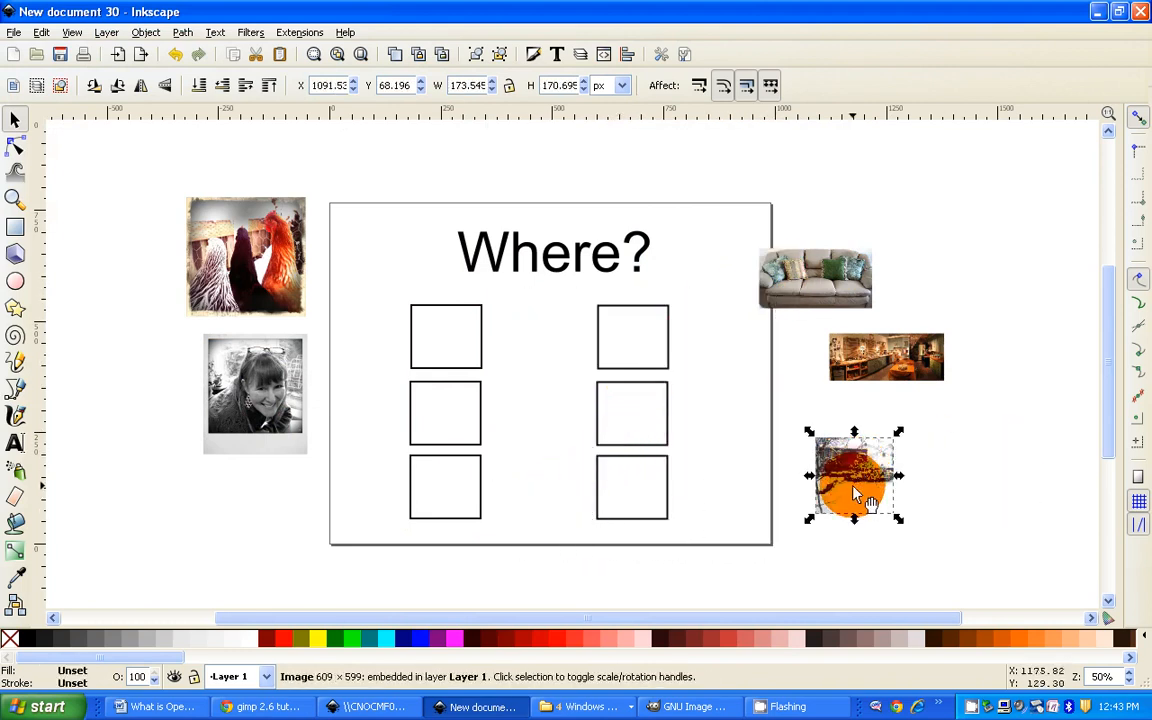
click(75, 142)
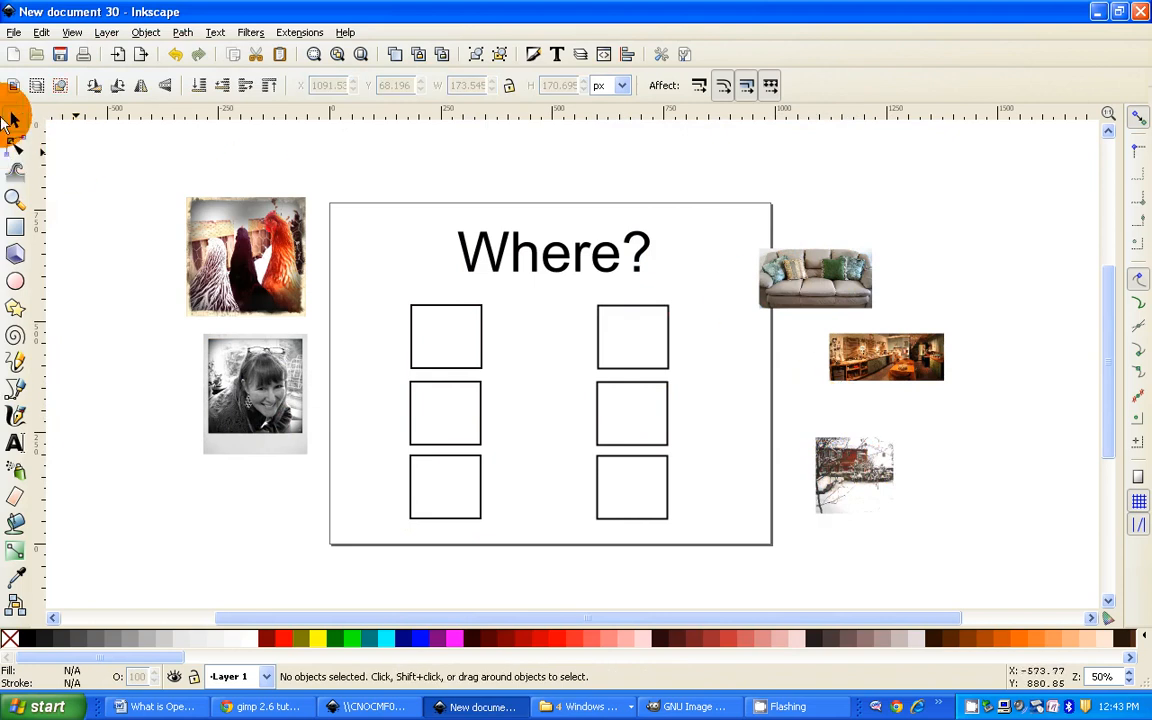
click(13, 33)
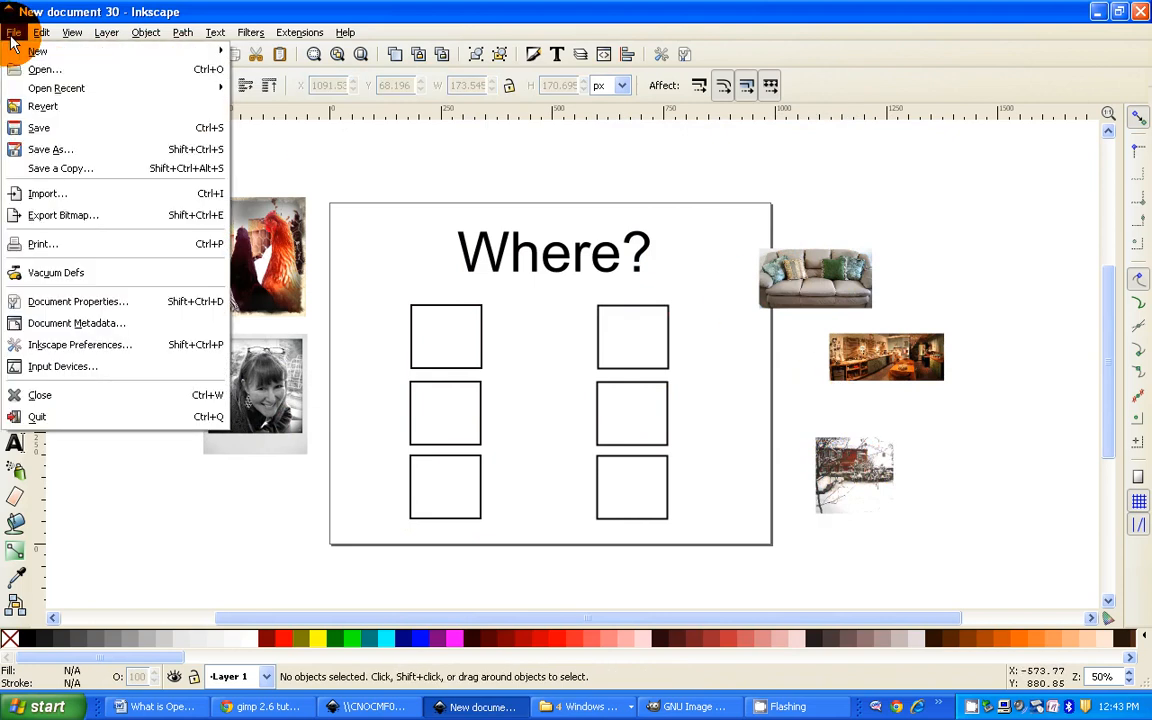
click(75, 193)
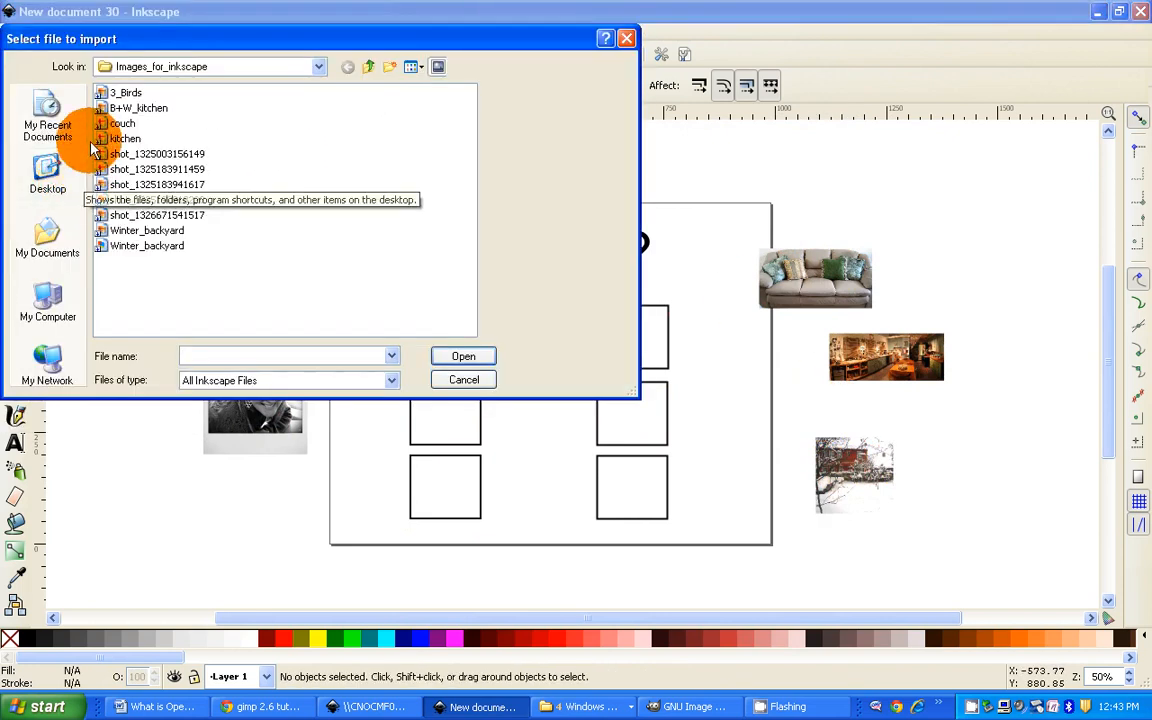
click(118, 155)
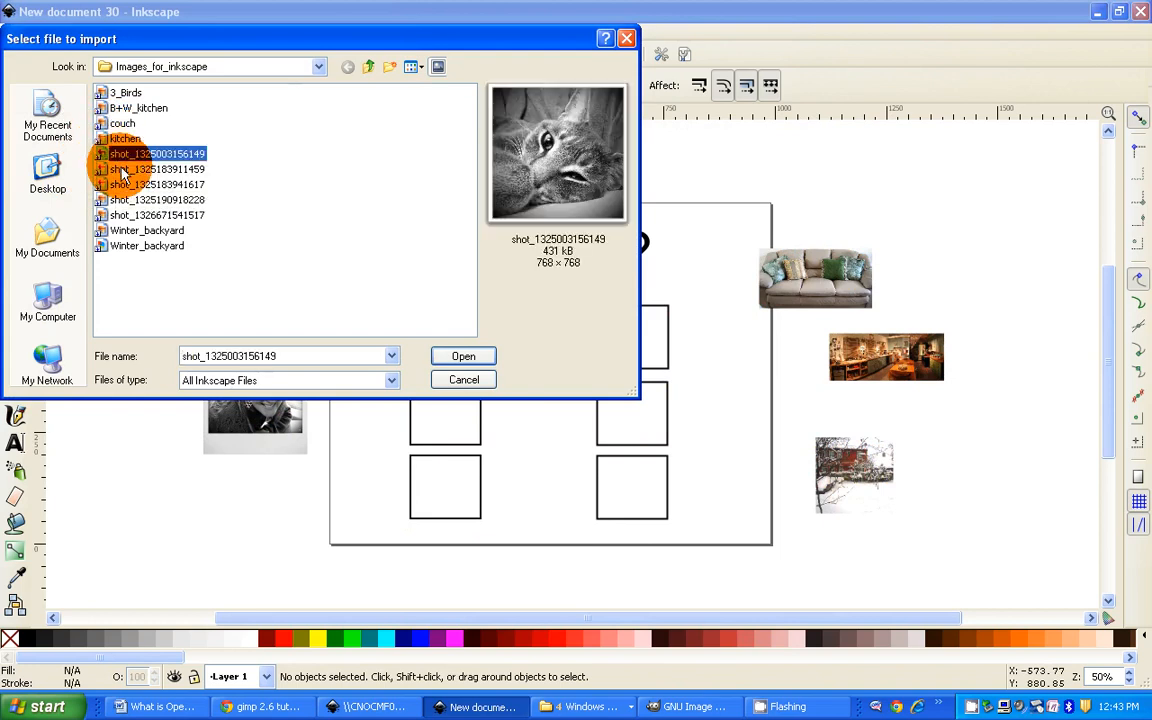
click(460, 358)
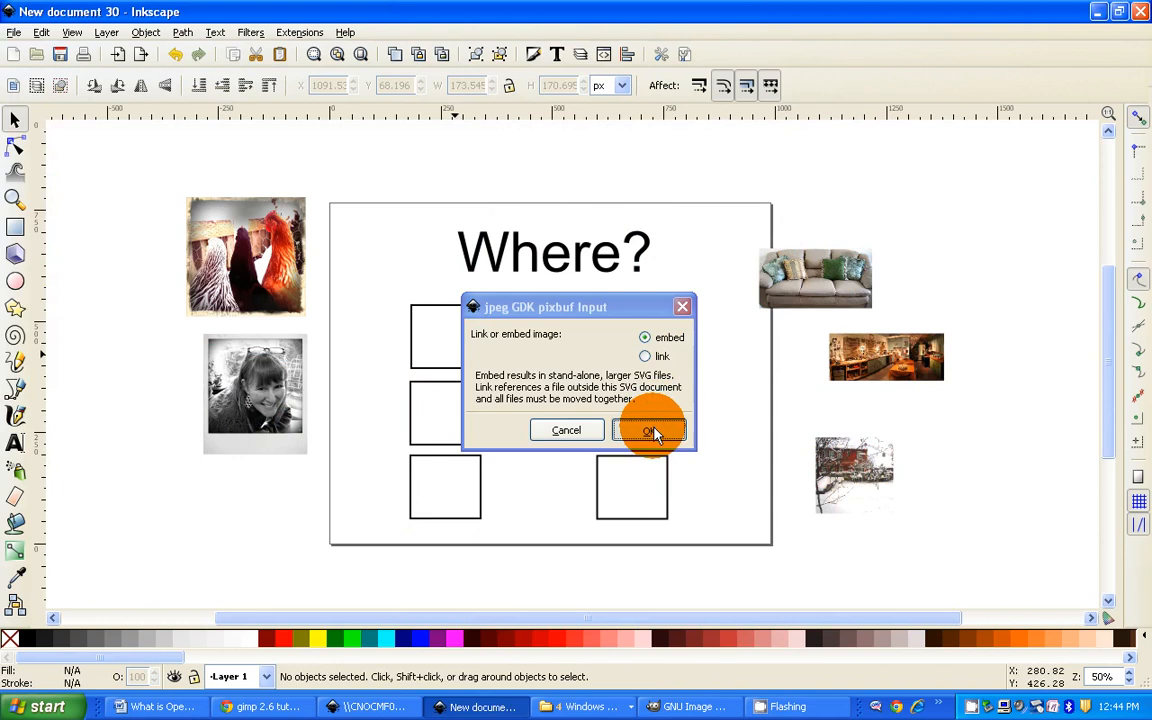
click(652, 430)
drag(830, 246, 175, 509)
Shrink the birds picture to about 130 × 130 px and fit it inside the top box of the left column.
drag(190, 249, 456, 325)
drag(487, 300, 468, 318)
click(515, 324)
Shrink the black-and-white portrait to about 118 × 137 px and fit it inside the middle box of the left column.
scroll(528, 338, up, 1)
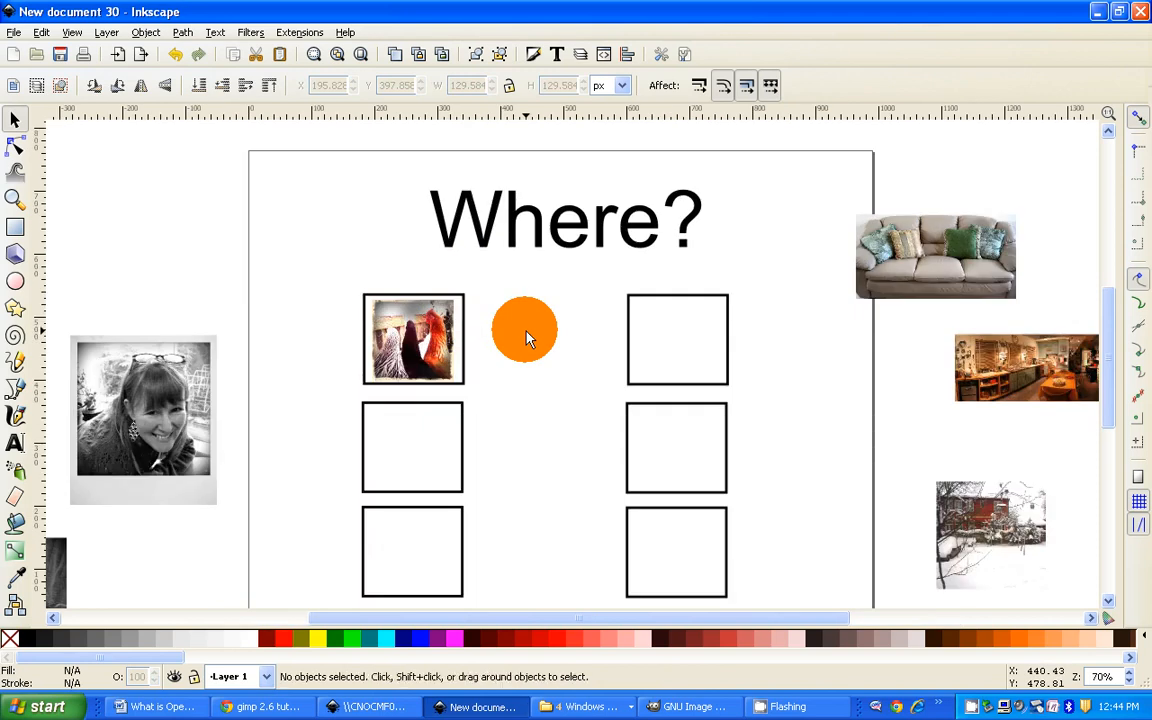
scroll(527, 329, down, 3)
click(154, 280)
drag(222, 220, 445, 342)
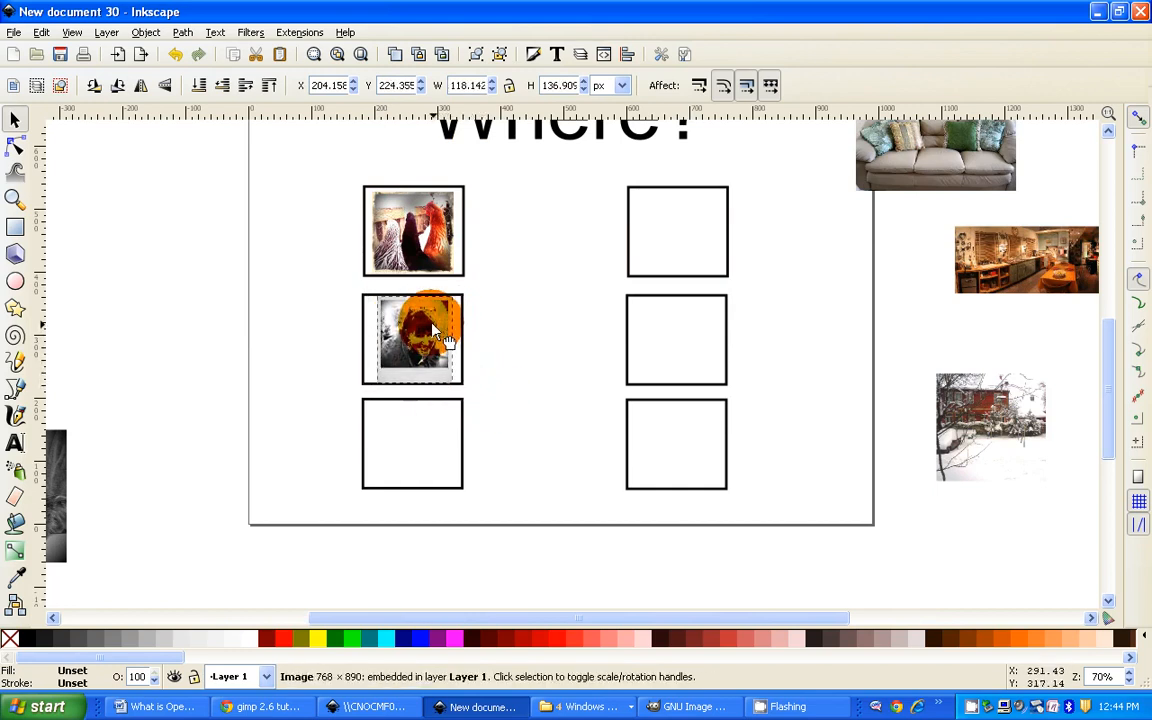
click(490, 326)
Resize the cat picture to about 132 × 132 px and centre it inside the bottom box of the left column.
drag(55, 452, 406, 444)
drag(370, 485, 421, 429)
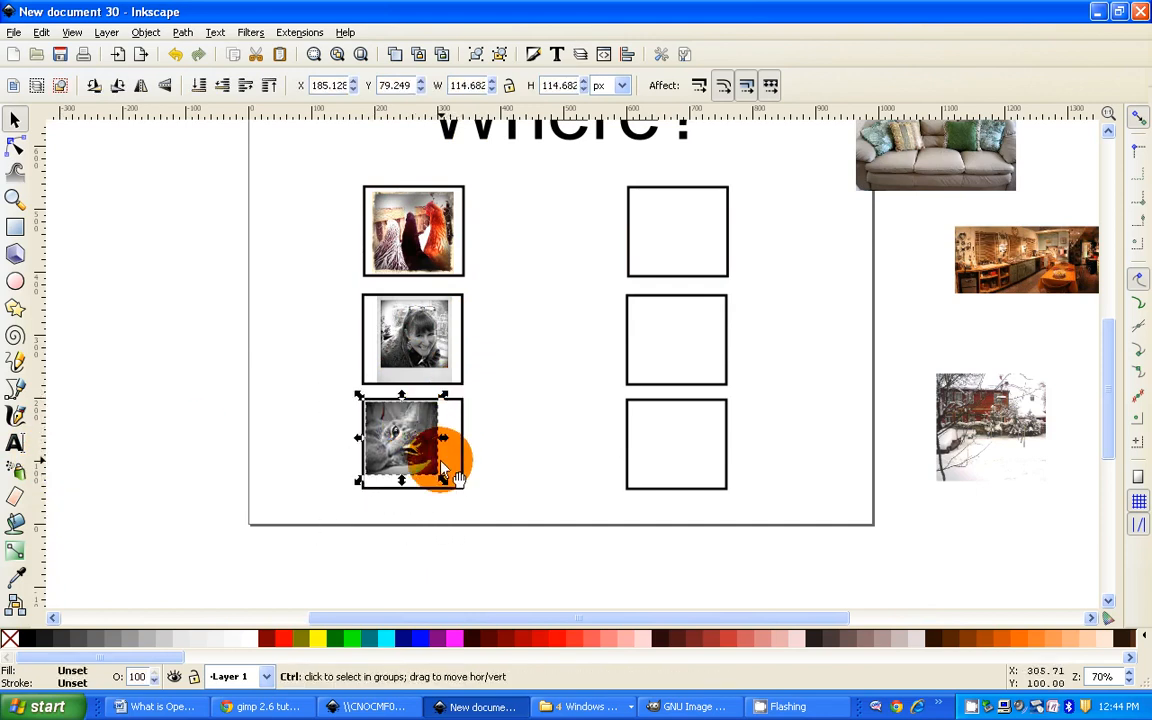
drag(442, 476, 457, 487)
drag(411, 437, 420, 440)
click(533, 358)
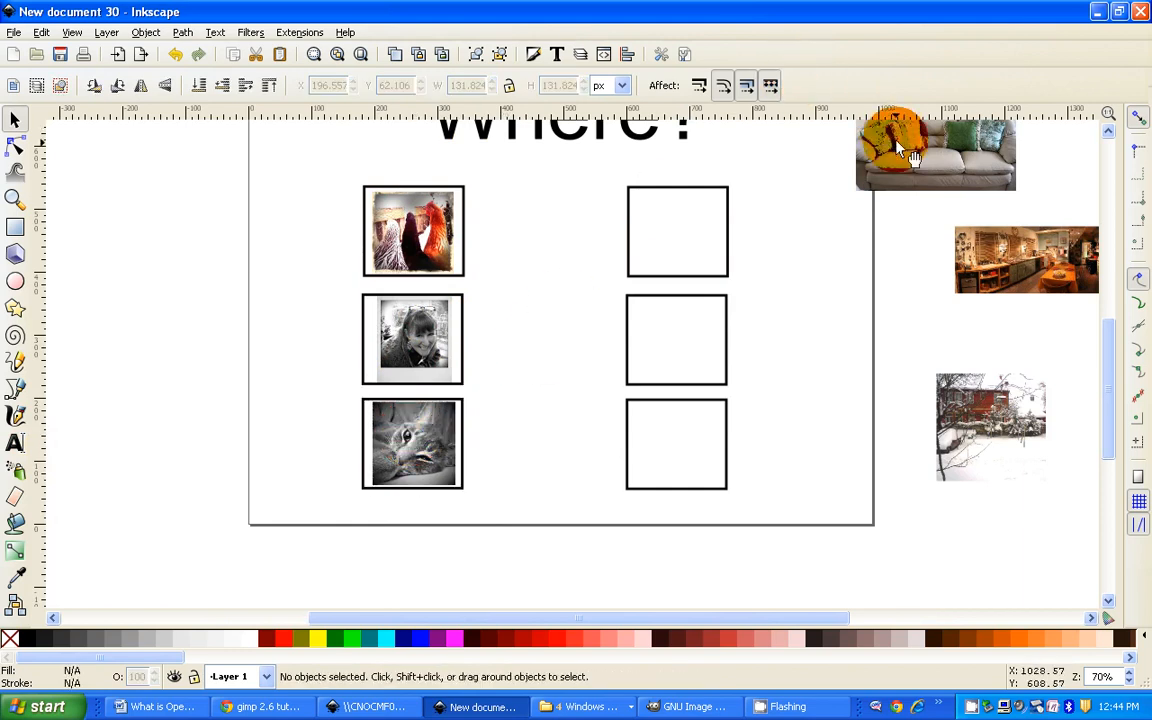
Shrink the couch picture to about 144 × 76 px and fit it inside the bottom box of the right column.
drag(925, 178, 656, 480)
drag(763, 388, 689, 437)
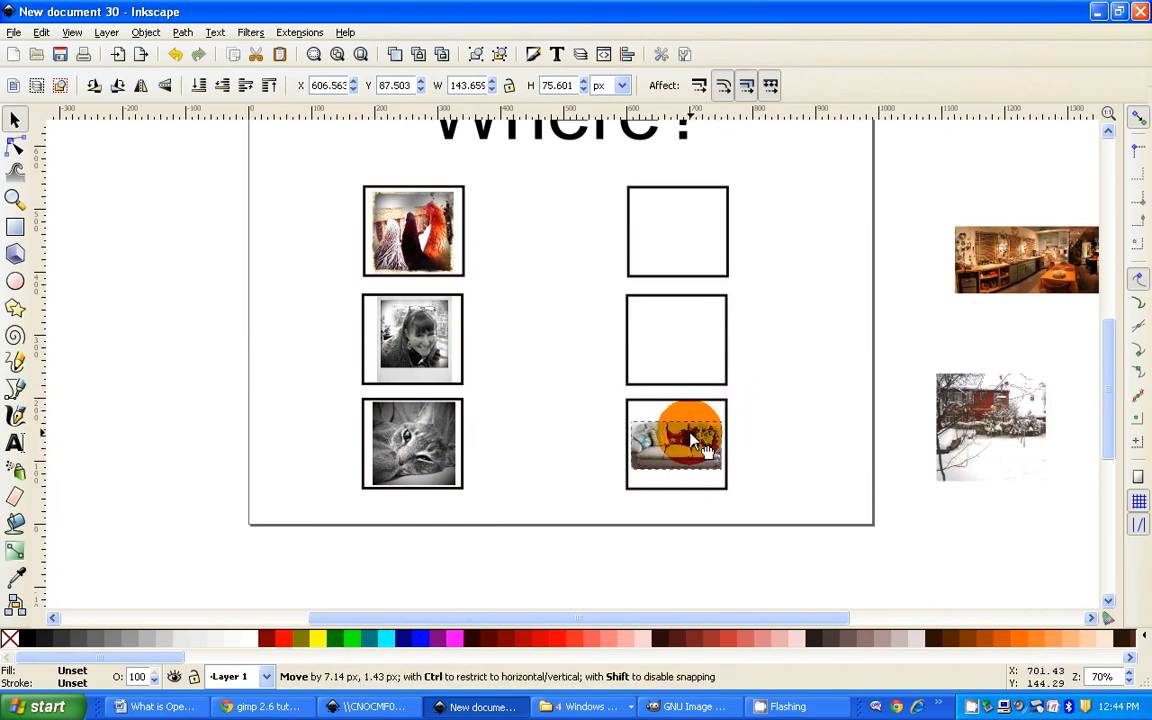
click(775, 398)
Shrink the kitchen picture to about 144 × 60 px and fit it inside the middle box of the right column.
drag(1005, 278, 655, 357)
drag(787, 304, 708, 316)
drag(642, 358, 670, 337)
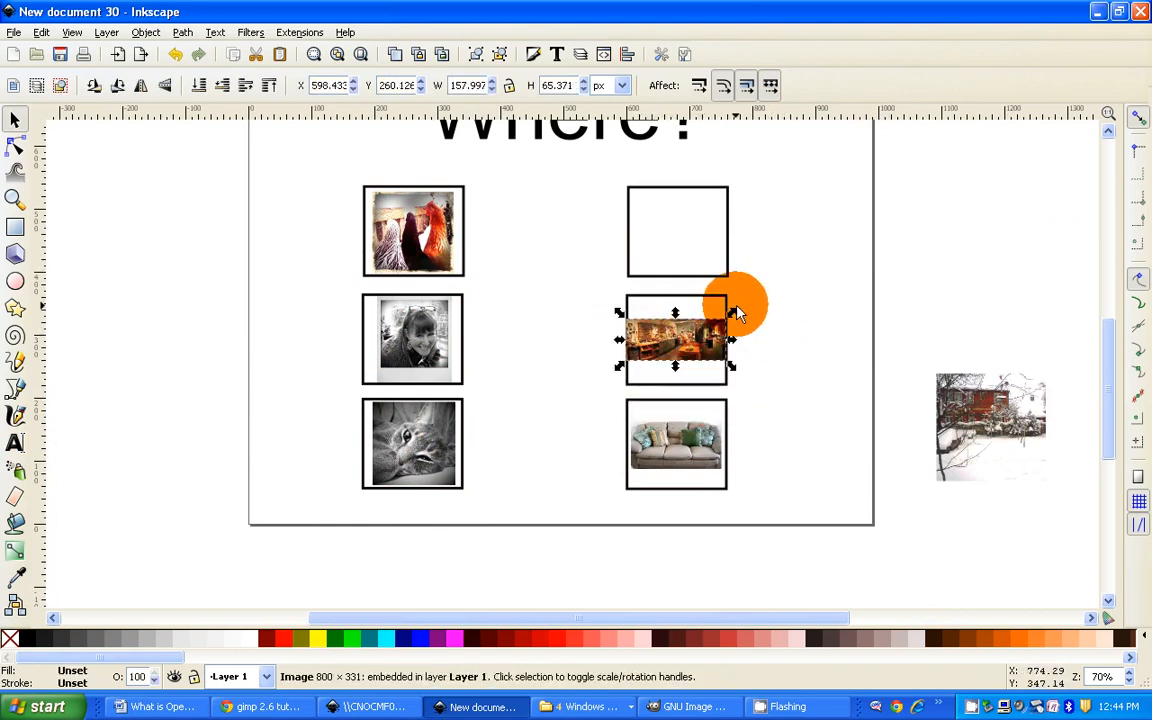
drag(731, 312, 693, 333)
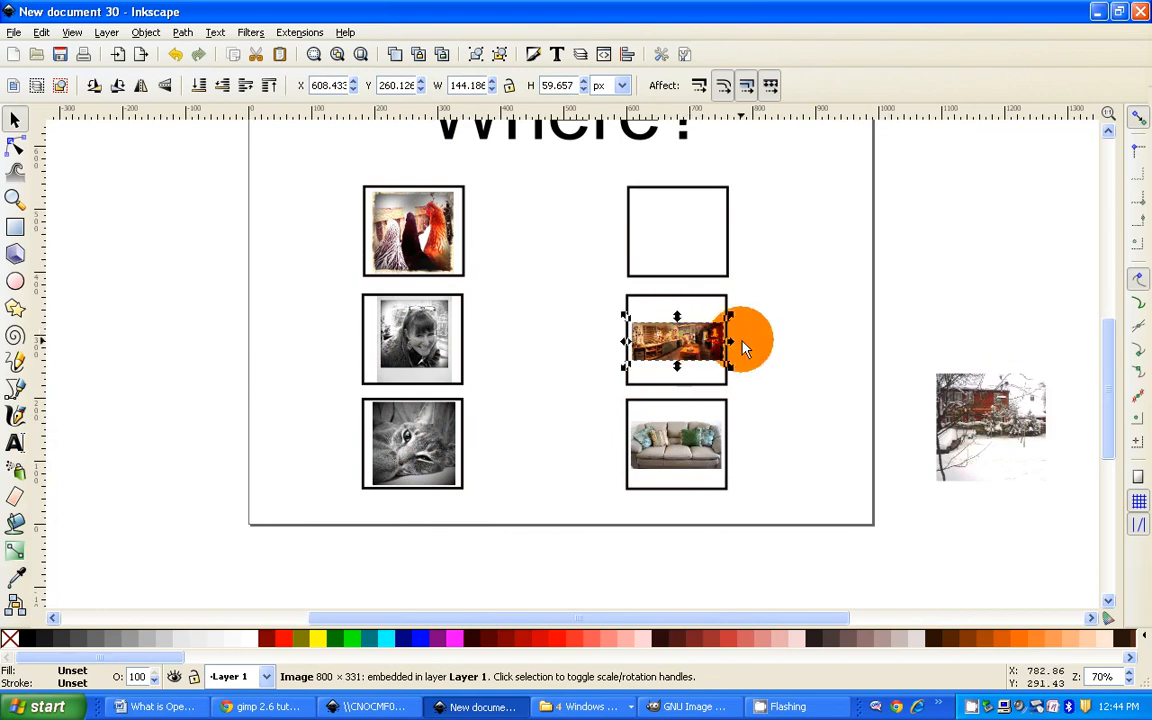